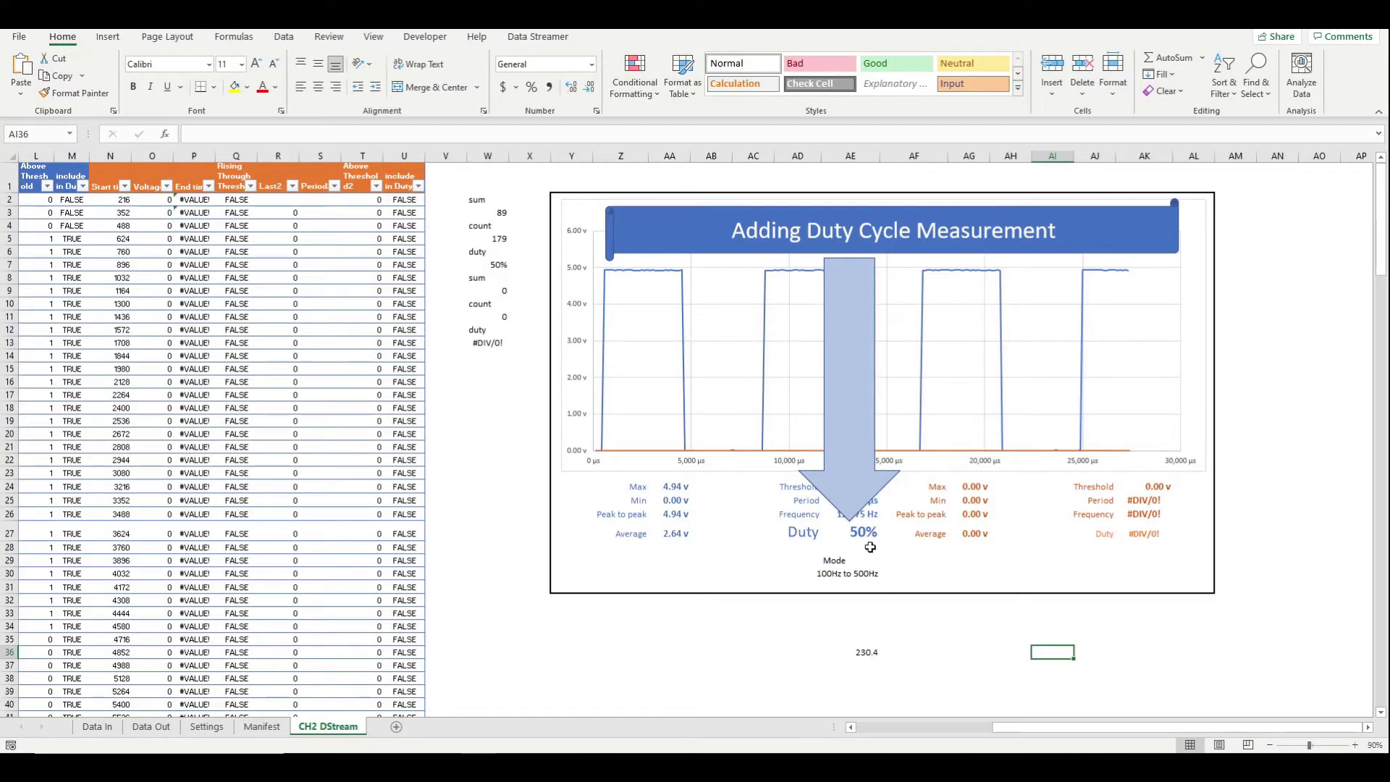
pyautogui.moveTo(869, 536); pyautogui.dragTo(817, 524)
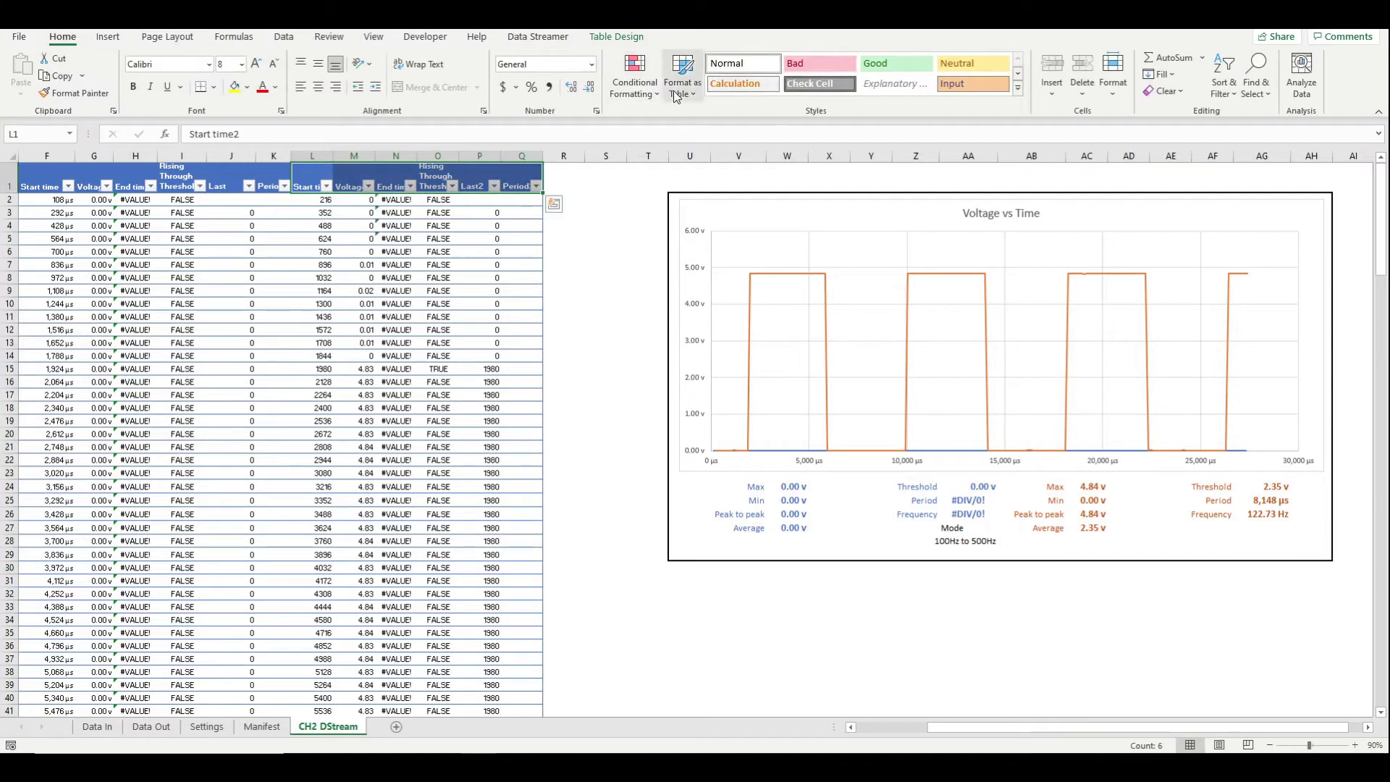
# Fill the second channel's table header cells L1:Q1 with the theme orange.
pyautogui.click(246, 87)
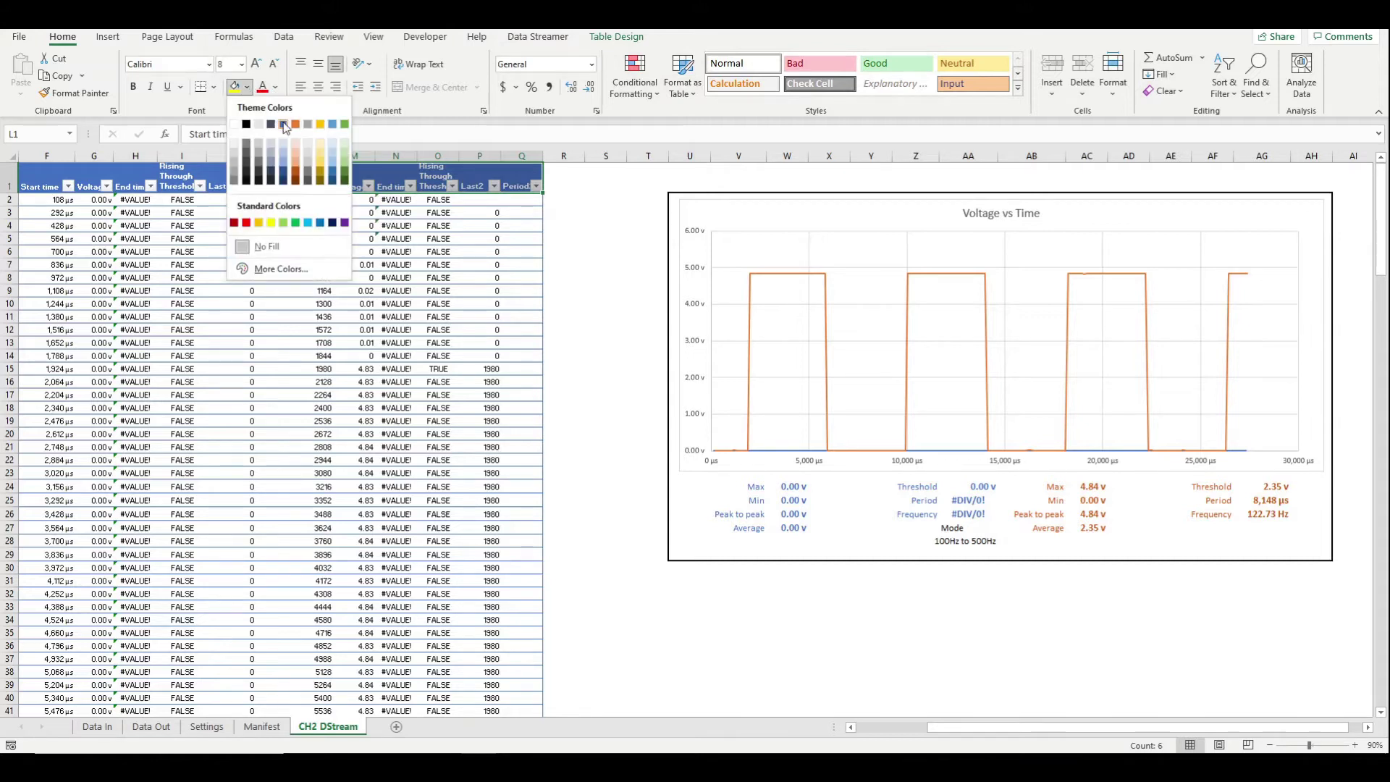
pyautogui.click(295, 125)
# Copy the dashboard's bottom border row U29:AH29 and paste it two rows lower to extend the frame to row 31.
pyautogui.moveTo(688, 555); pyautogui.dragTo(1017, 555)
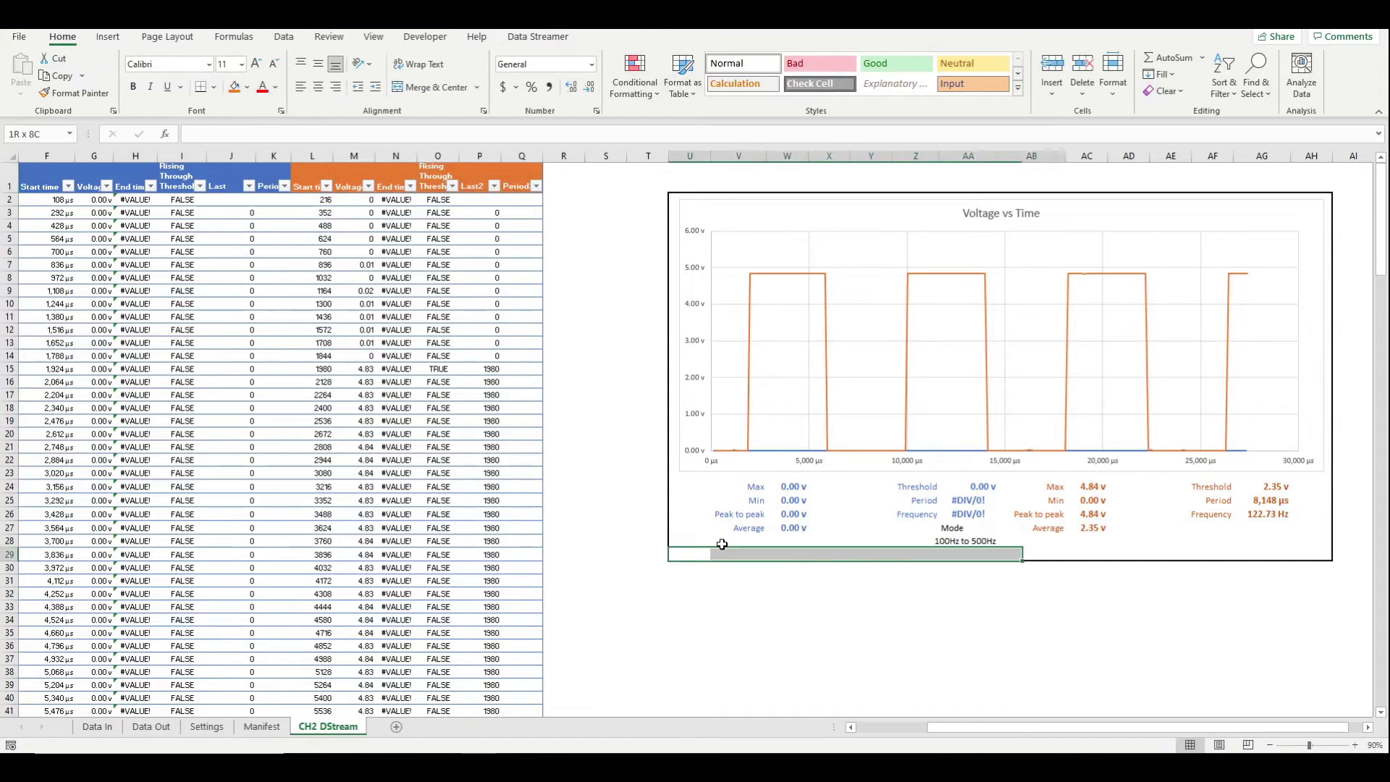
pyautogui.hotkey('shift', 'Right')
pyautogui.hotkey('shift', 'Right')
pyautogui.hotkey('shift', 'Right')
pyautogui.hotkey('shift', 'Right')
pyautogui.hotkey('shift', 'Right')
pyautogui.hotkey('shift', 'Right')
pyautogui.hotkey('ctrl', 'c')
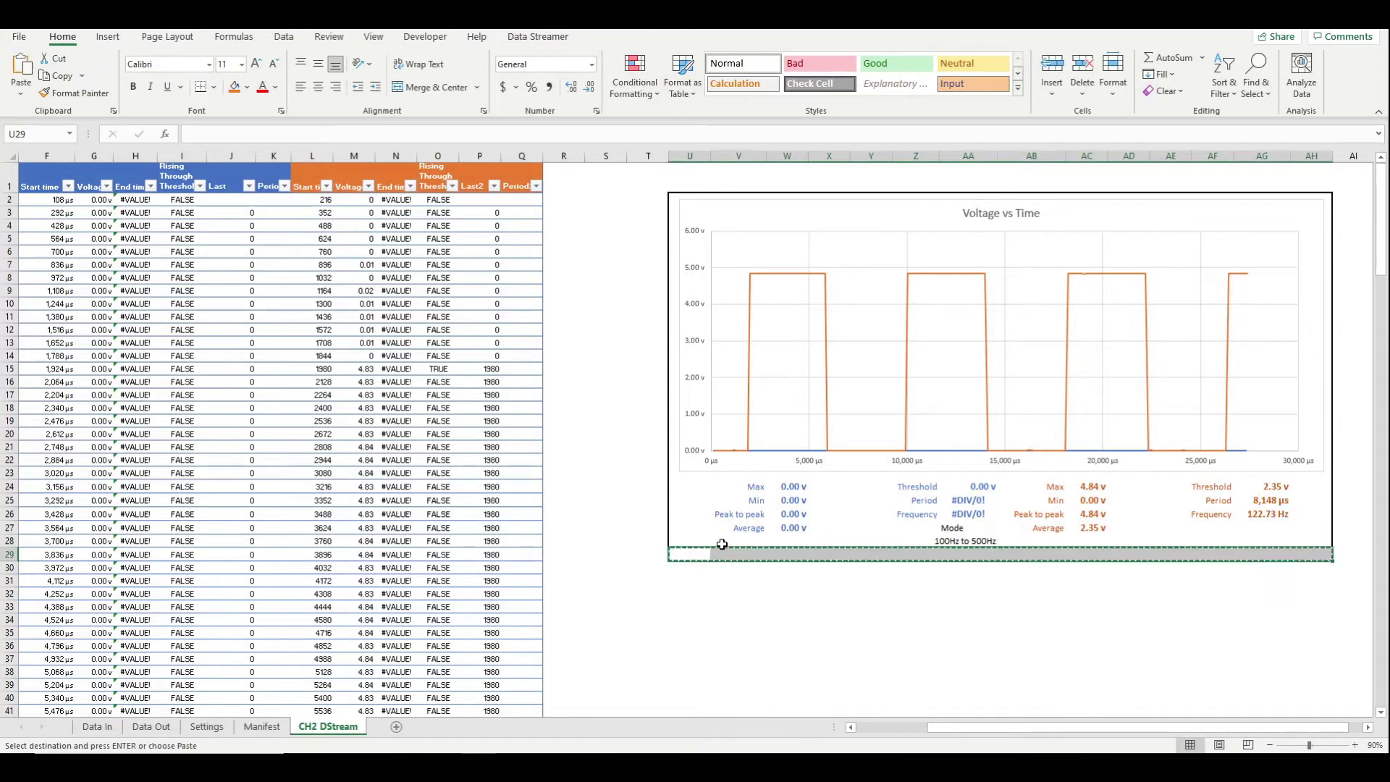
pyautogui.press('Down')
pyautogui.press('Down')
pyautogui.hotkey('ctrl', 'v')
# Complete the frame's side border in AH28:AH30 and move the Mode label and its value down to rows 29 and 30.
pyautogui.press('Up')
pyautogui.press('Up')
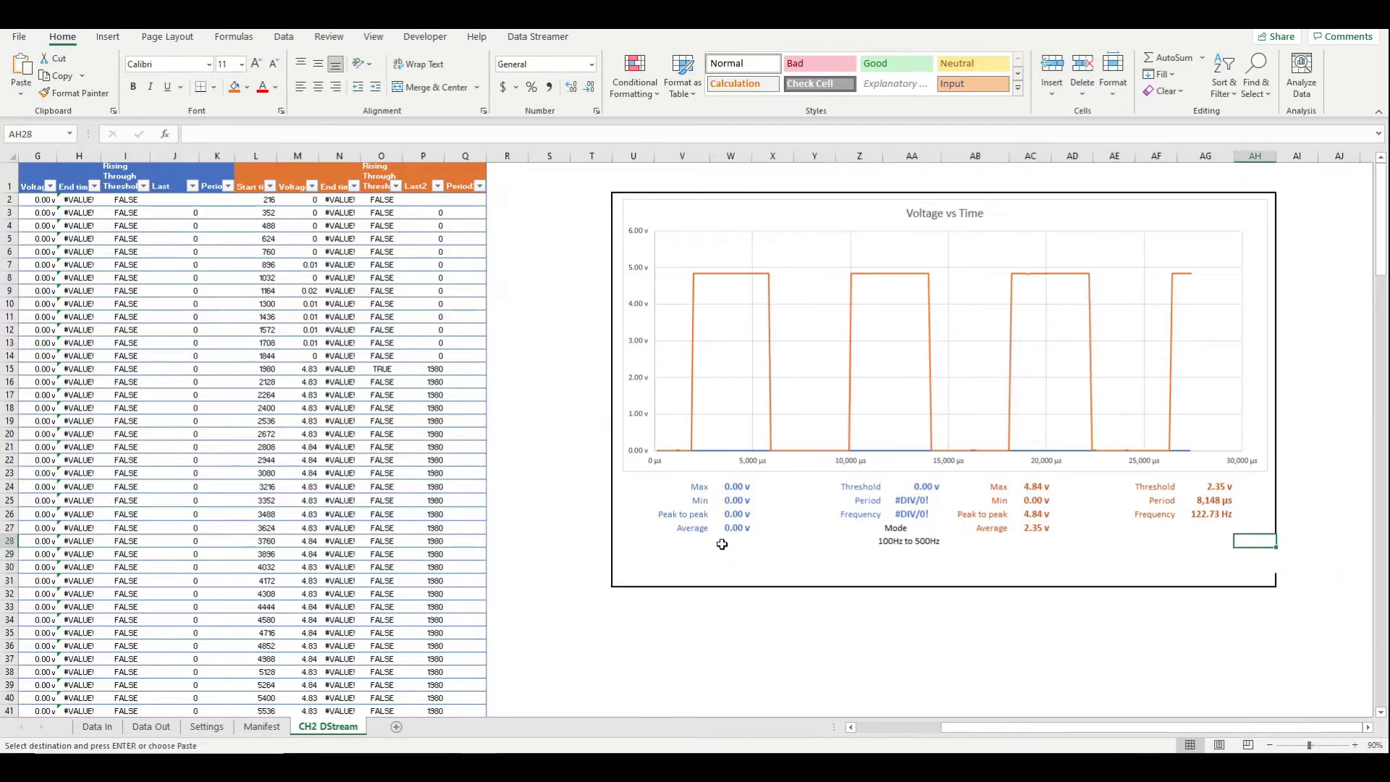
pyautogui.hotkey('shift', 'Down')
pyautogui.hotkey('shift', 'Down')
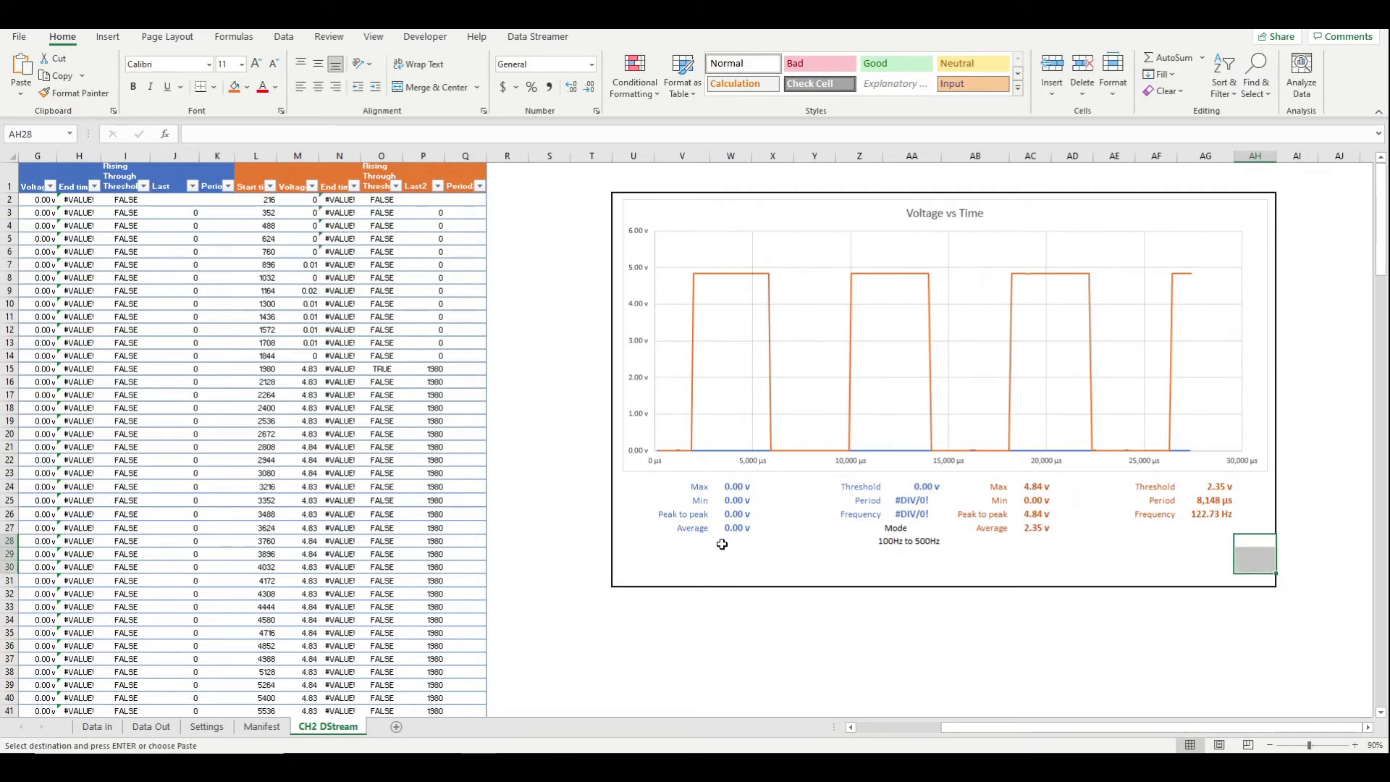
pyautogui.press('Left')
pyautogui.press('Left')
pyautogui.hotkey('ctrl', 'Left')
pyautogui.press('Down')
pyautogui.hotkey('ctrl', 'v')
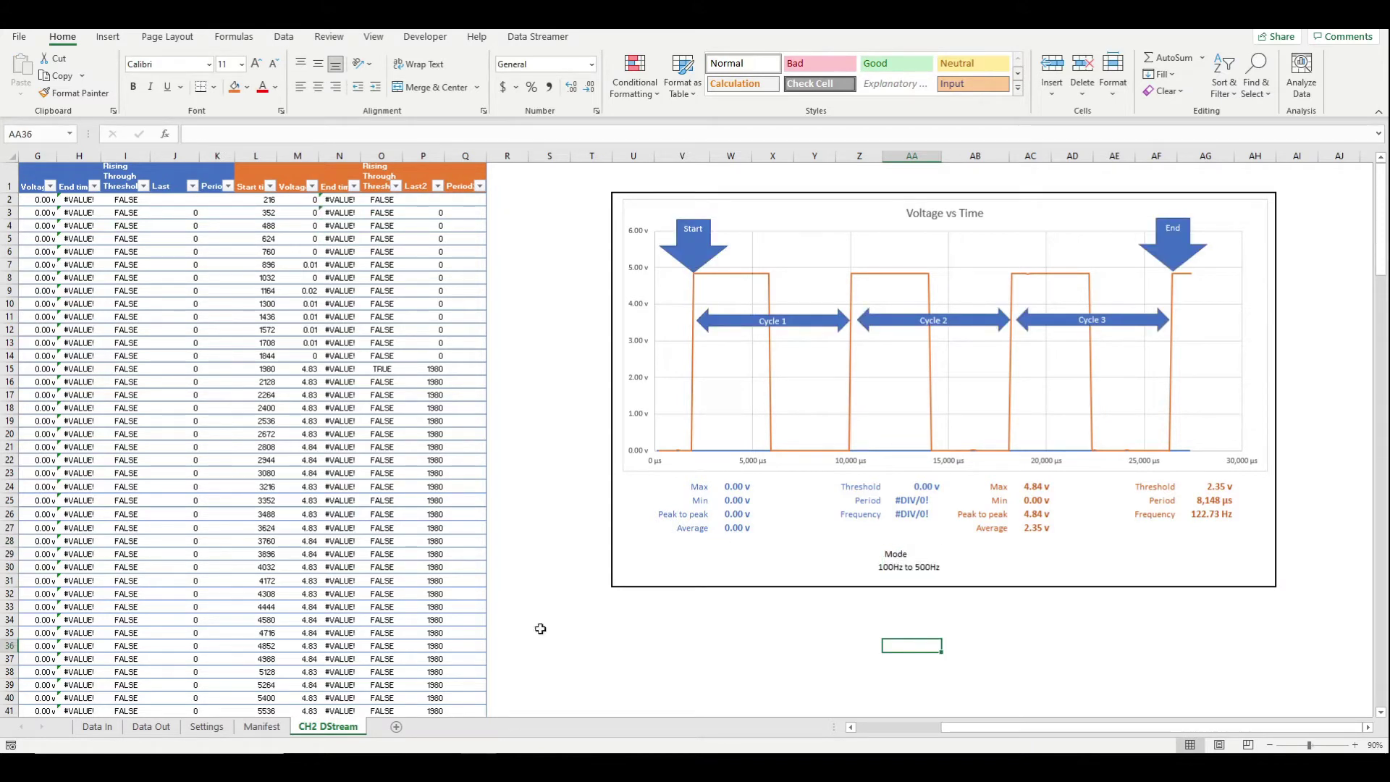
# Examine the Last2 column's formula and its values at the first and last rising edges against the chart's Start and End markers.
pyautogui.click(695, 245)
pyautogui.click(1175, 246)
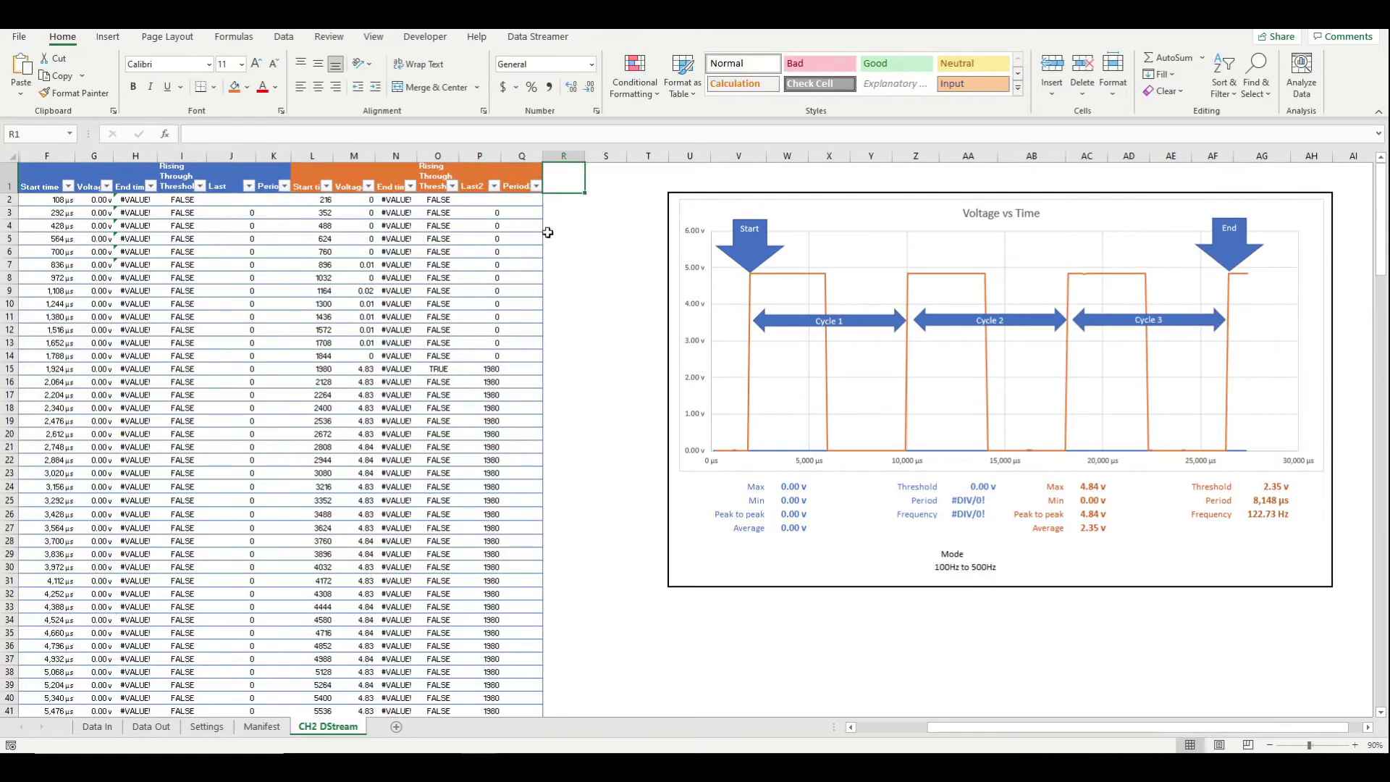
pyautogui.click(476, 153)
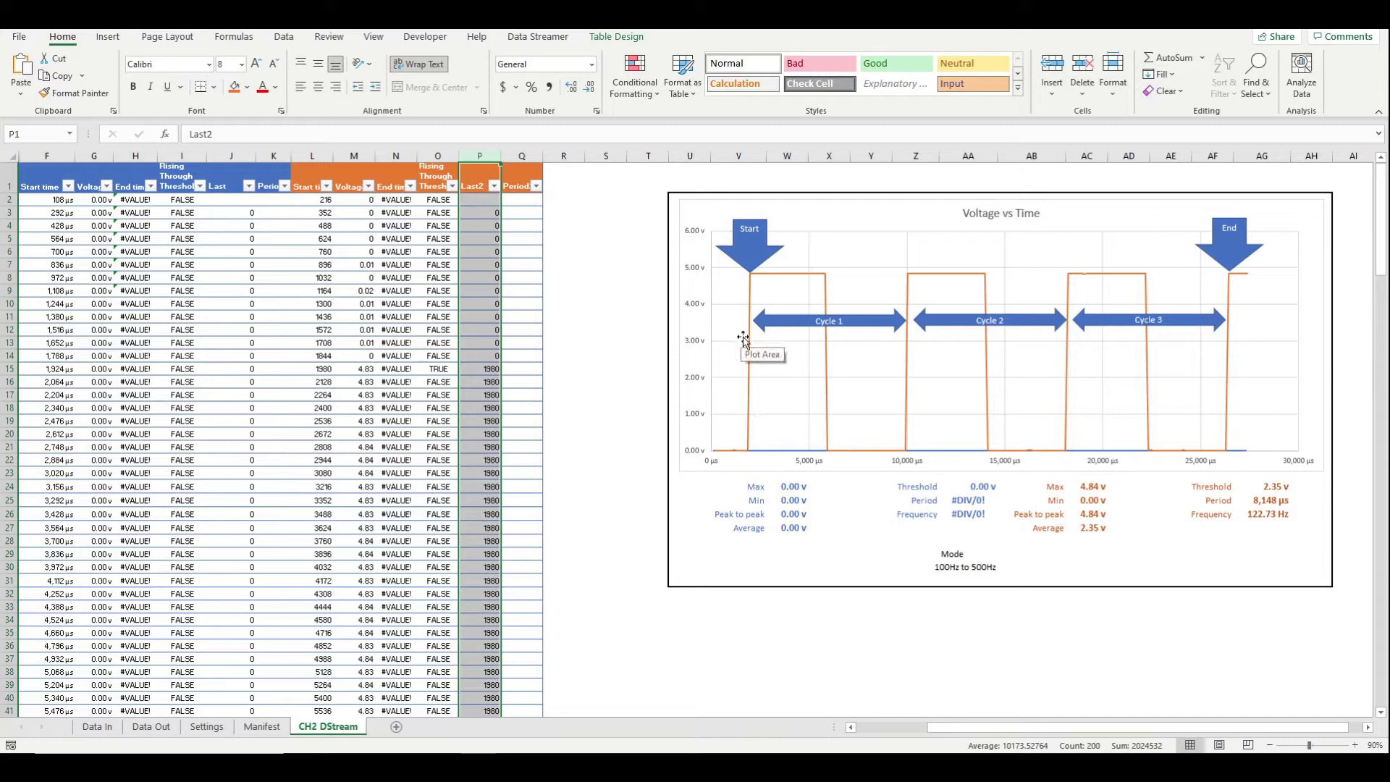
pyautogui.click(486, 370)
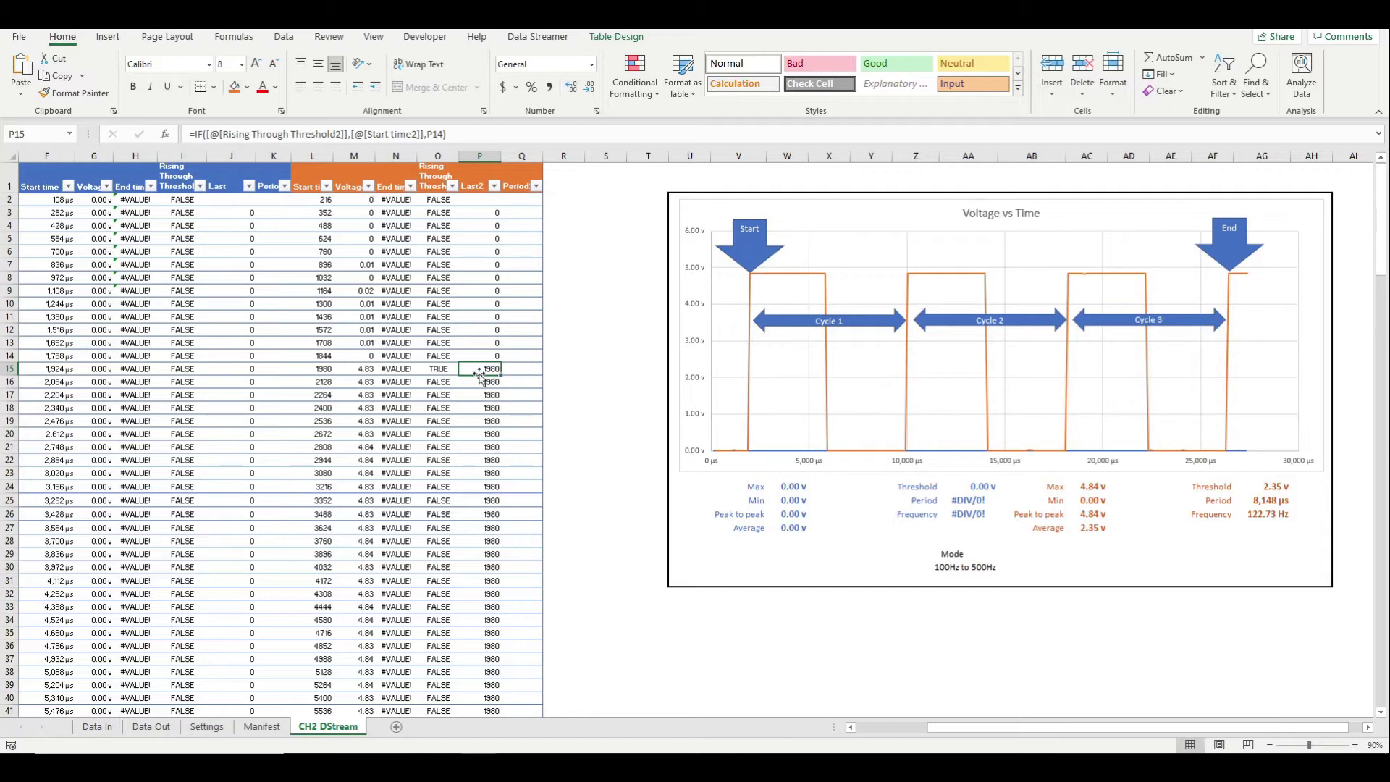
pyautogui.click(1226, 241)
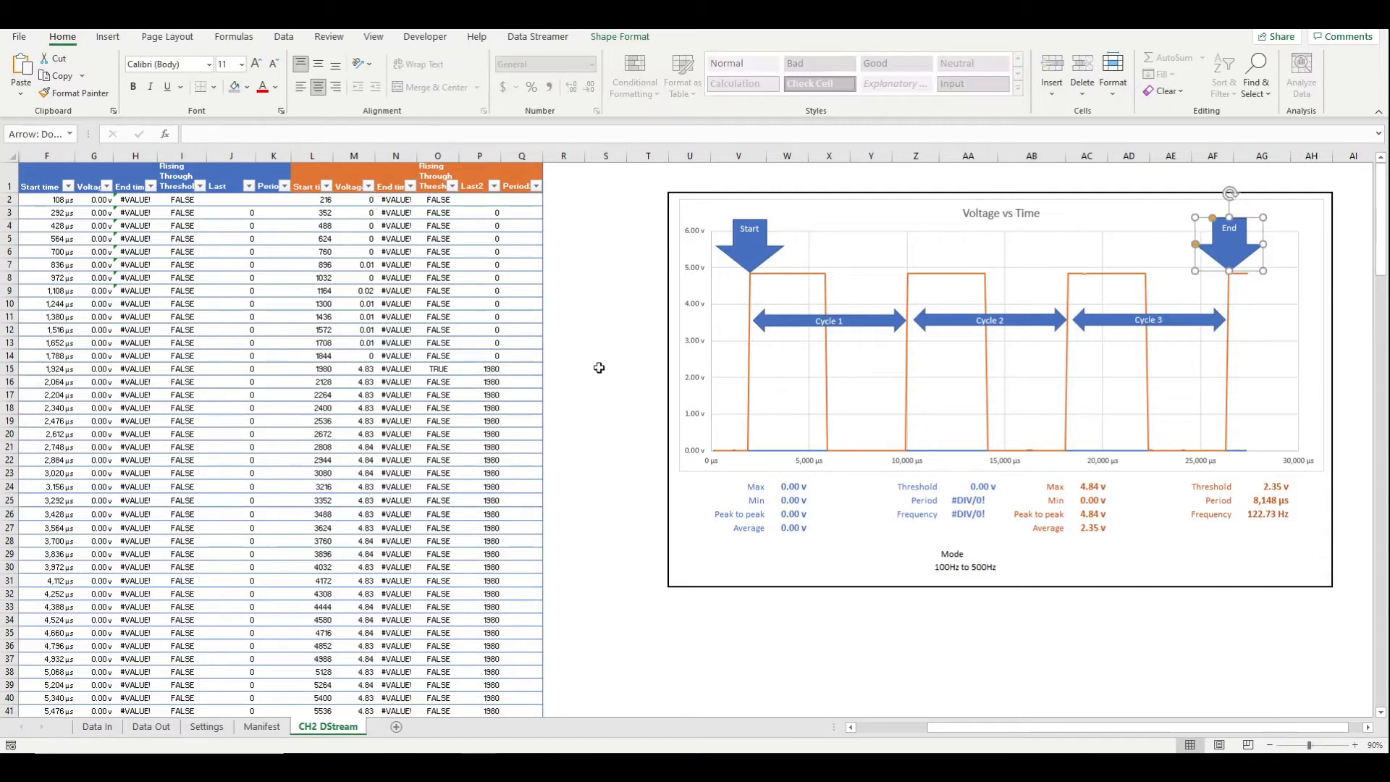
pyautogui.click(486, 371)
pyautogui.hotkey('ctrl', 'Down')
pyautogui.press('Up')
pyautogui.press('Up')
pyautogui.press('Up')
pyautogui.press('Up')
pyautogui.press('Up')
pyautogui.press('Up')
pyautogui.press('Up')
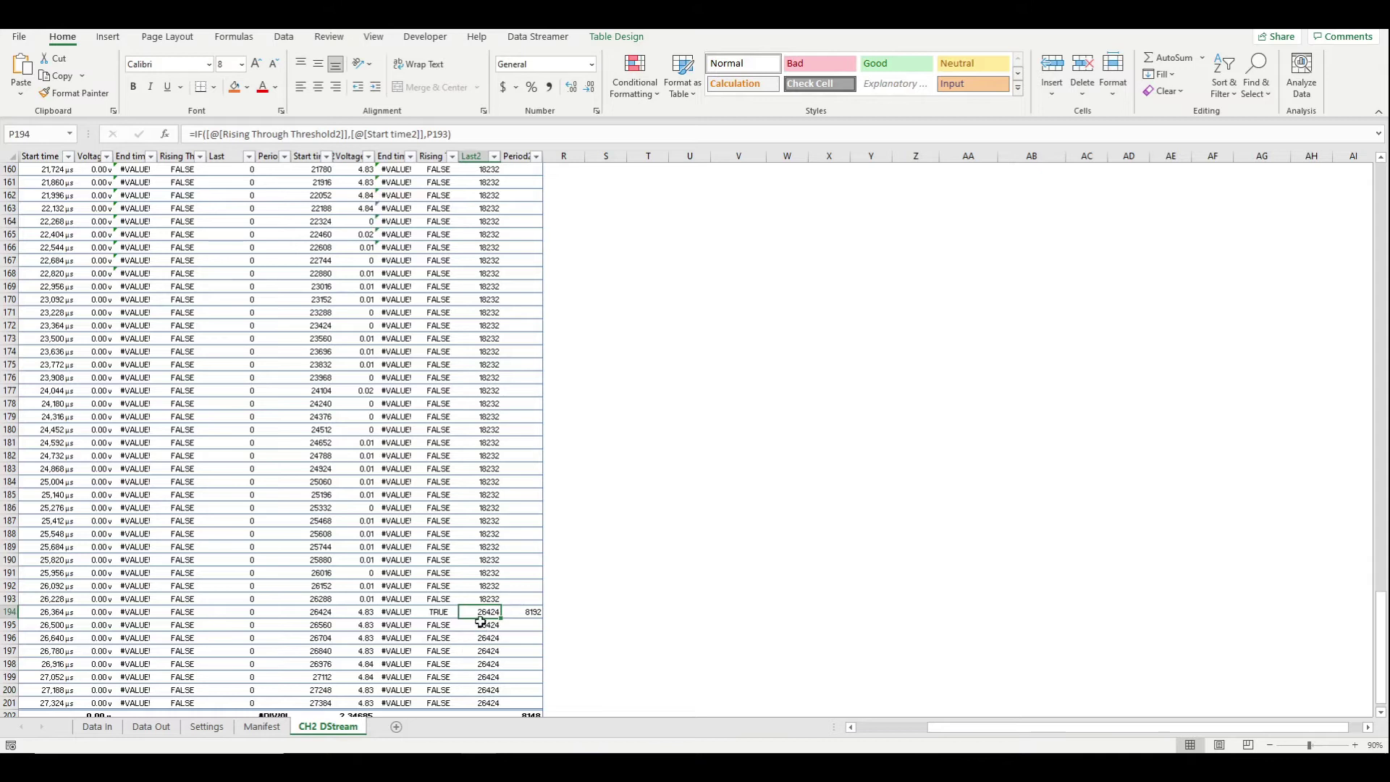
# Add a new table column with the header "include in duty2" in cell R1, directly after Period2.
pyautogui.hotkey('ctrl', 'Home')
pyautogui.press('Right')
pyautogui.press('Right')
pyautogui.press('Right')
pyautogui.press('Right')
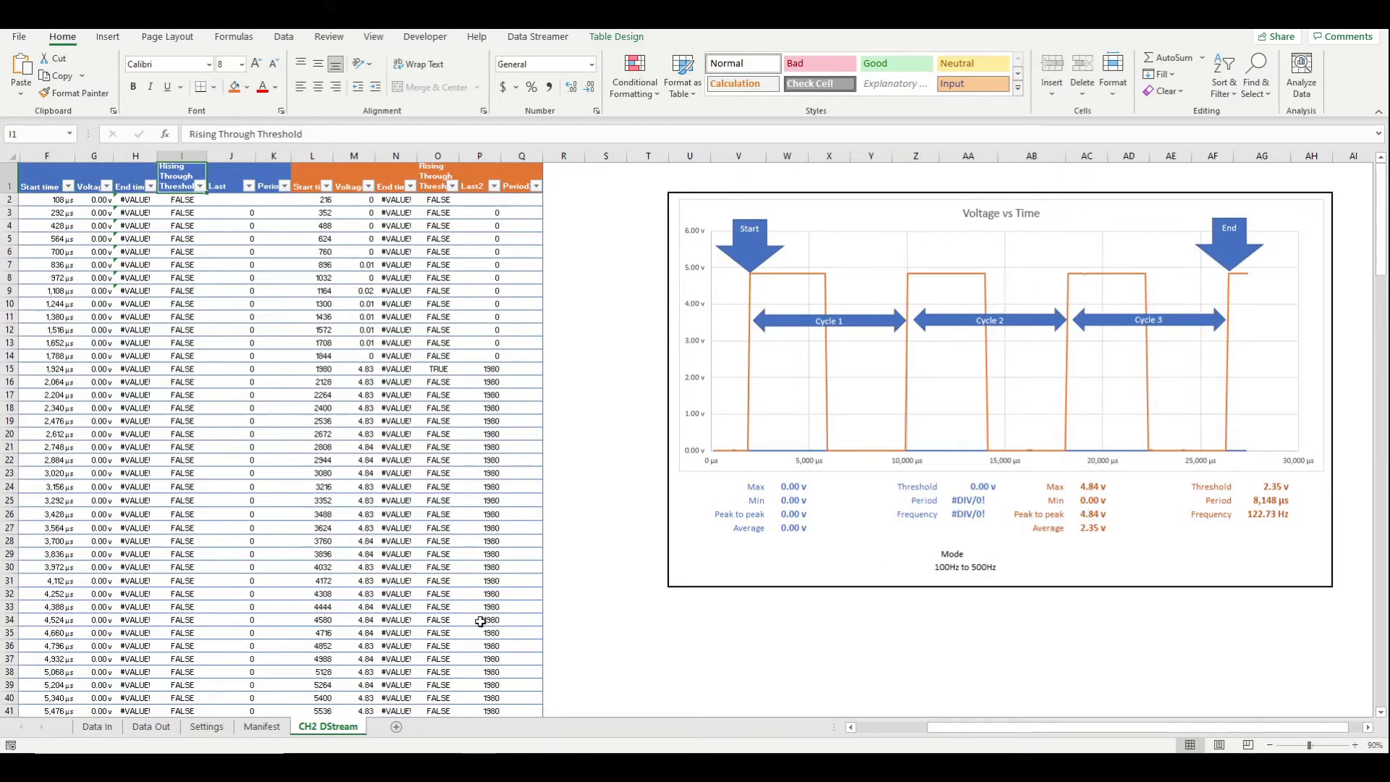
pyautogui.click(563, 183)
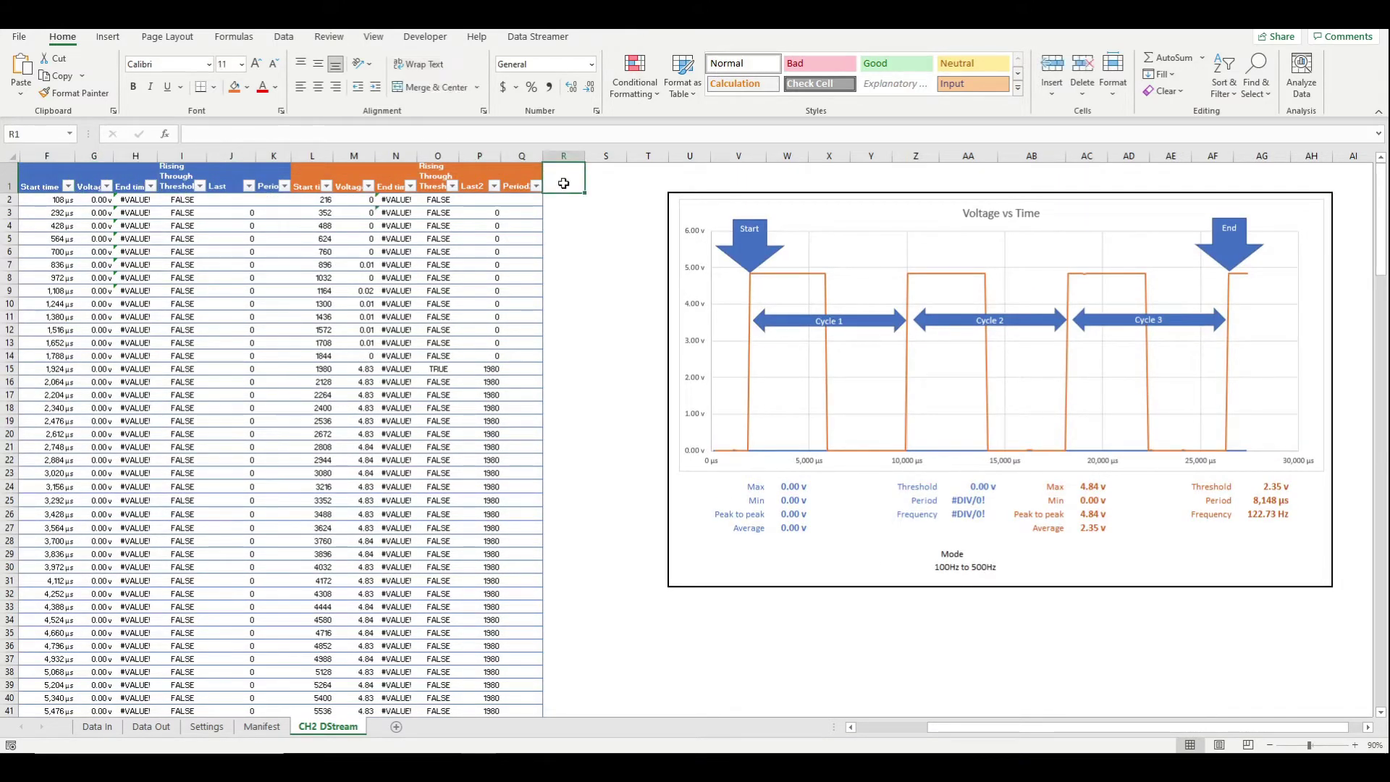
pyautogui.write('include in duty2')
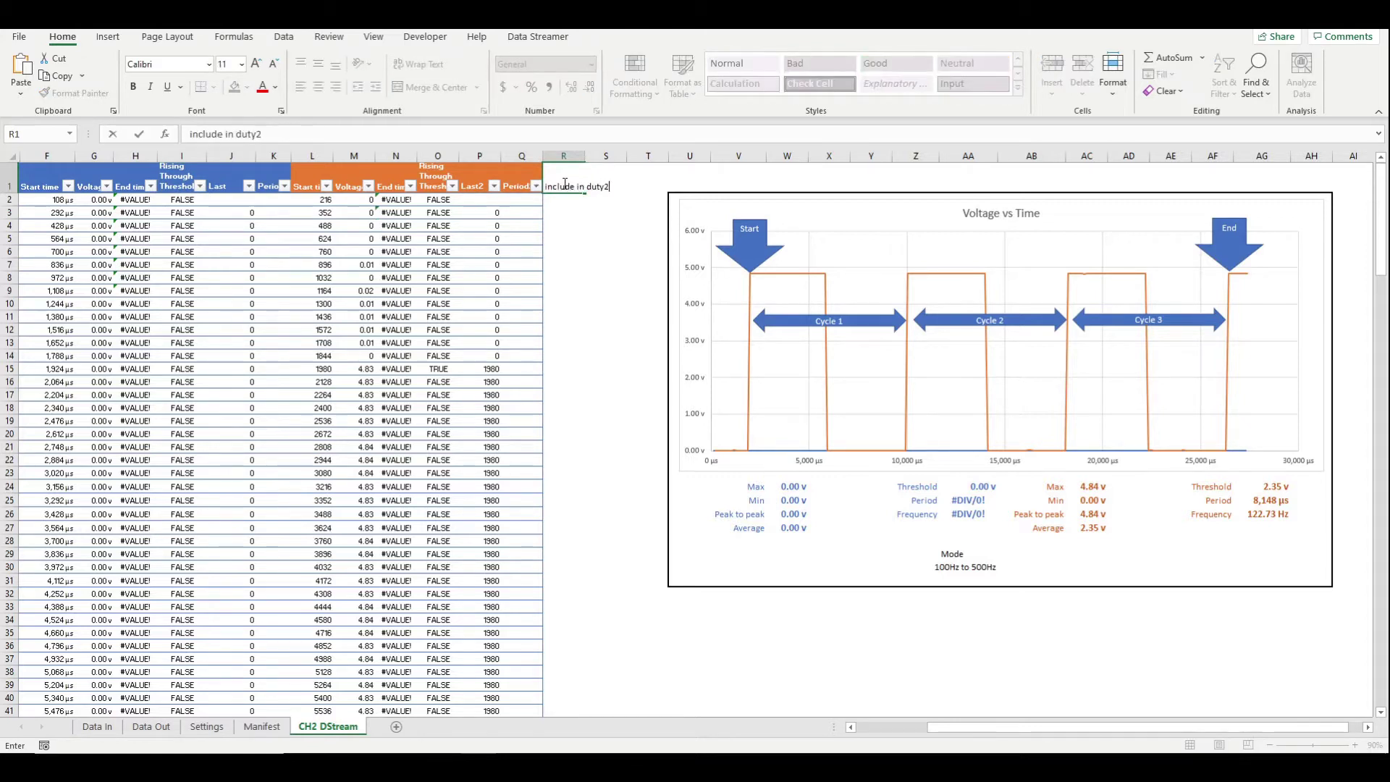
pyautogui.hotkey('ctrl', 'Return')
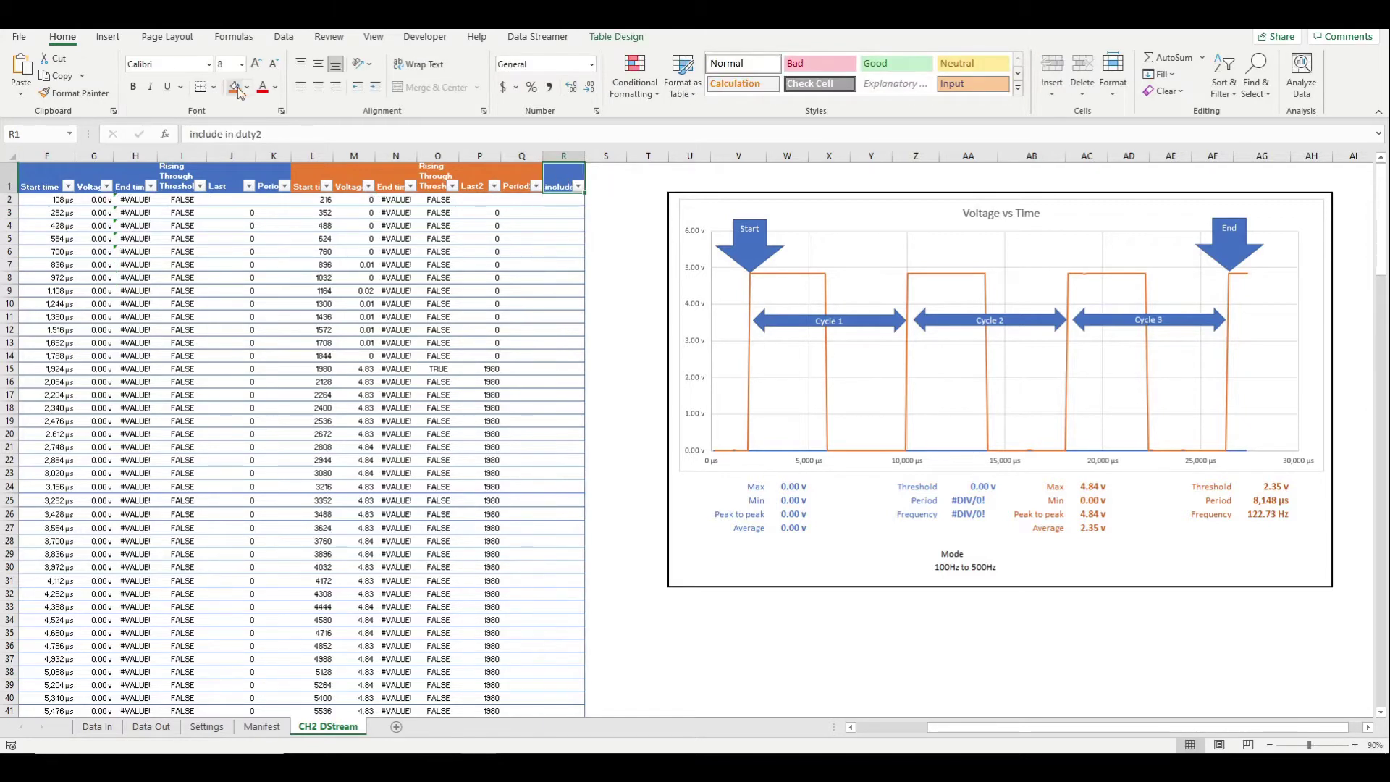
pyautogui.click(559, 198)
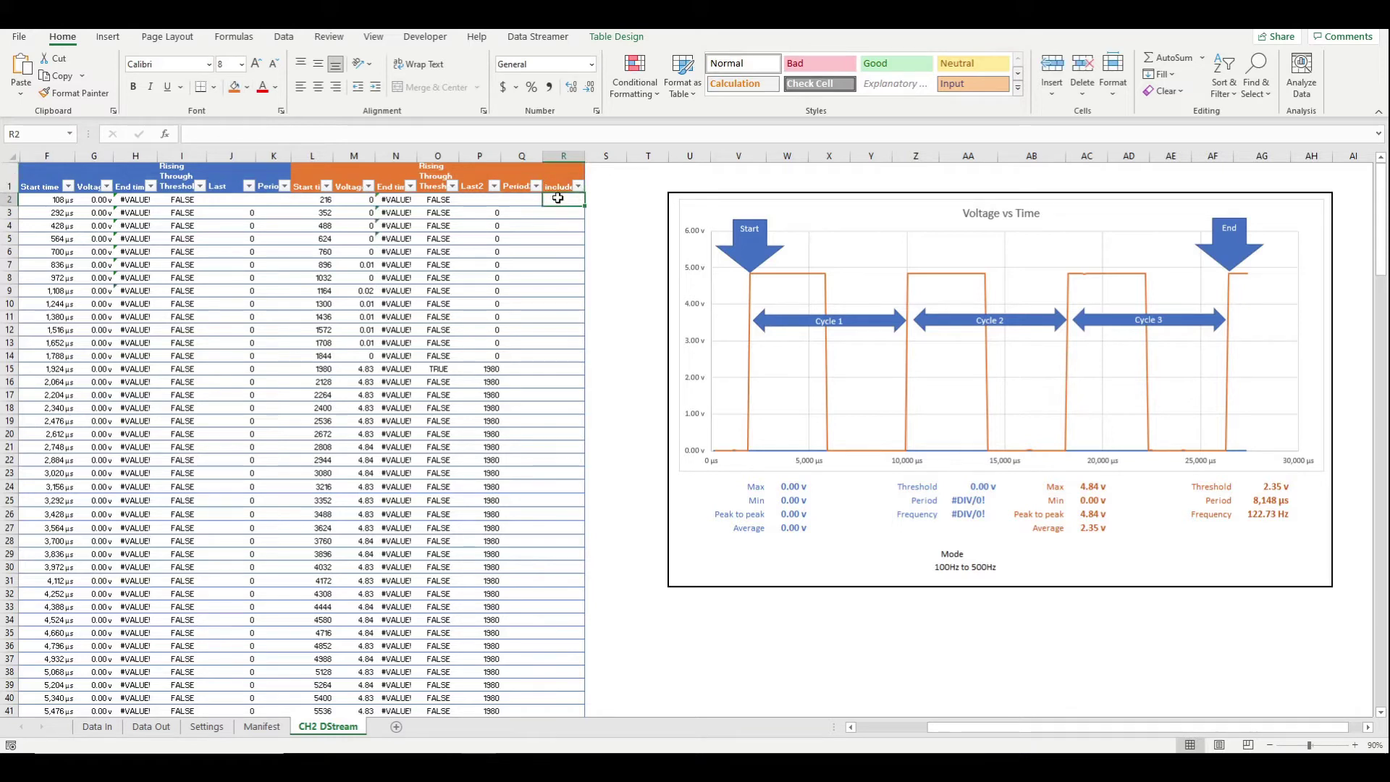
pyautogui.doubleClick(558, 197)
pyautogui.write('=AND([@Last2]>0,[@Last2]<MAX([Last2]))')
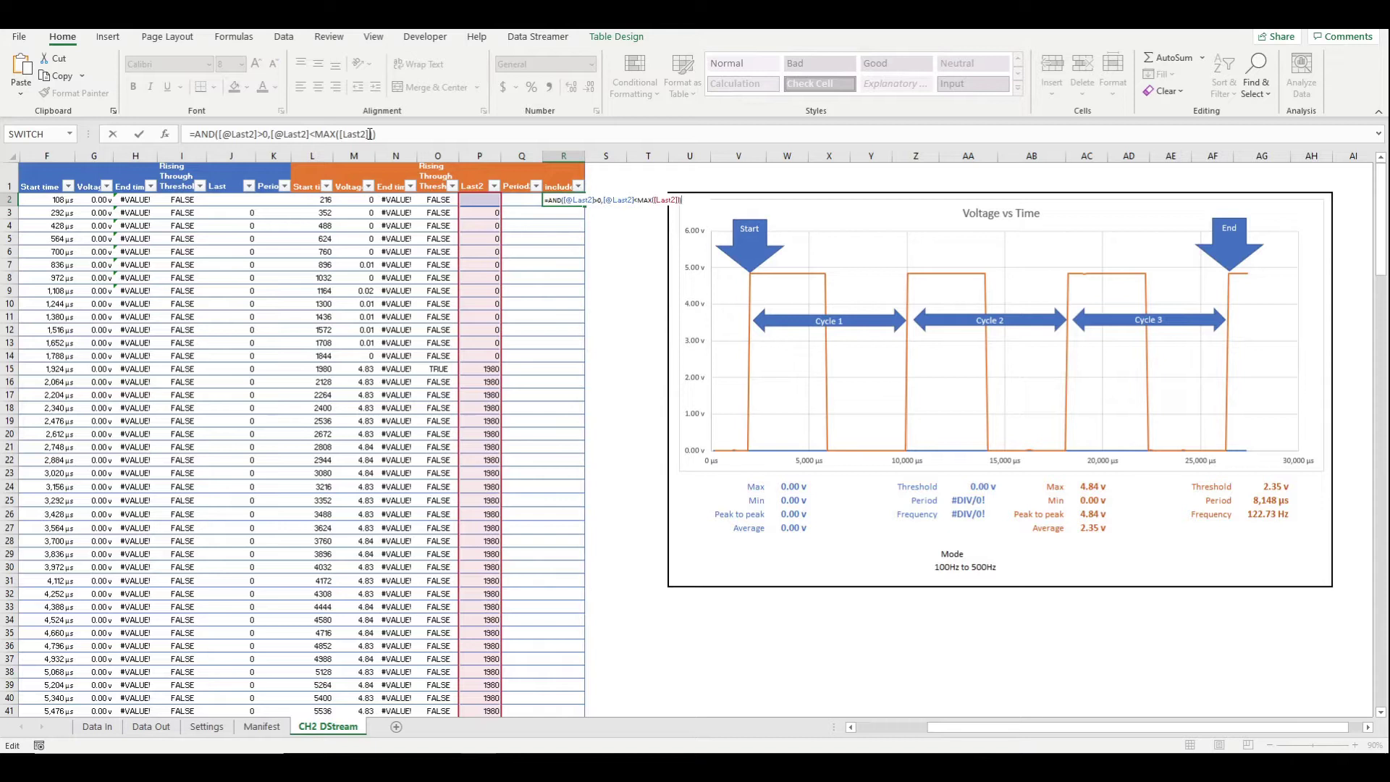
pyautogui.press('Return')
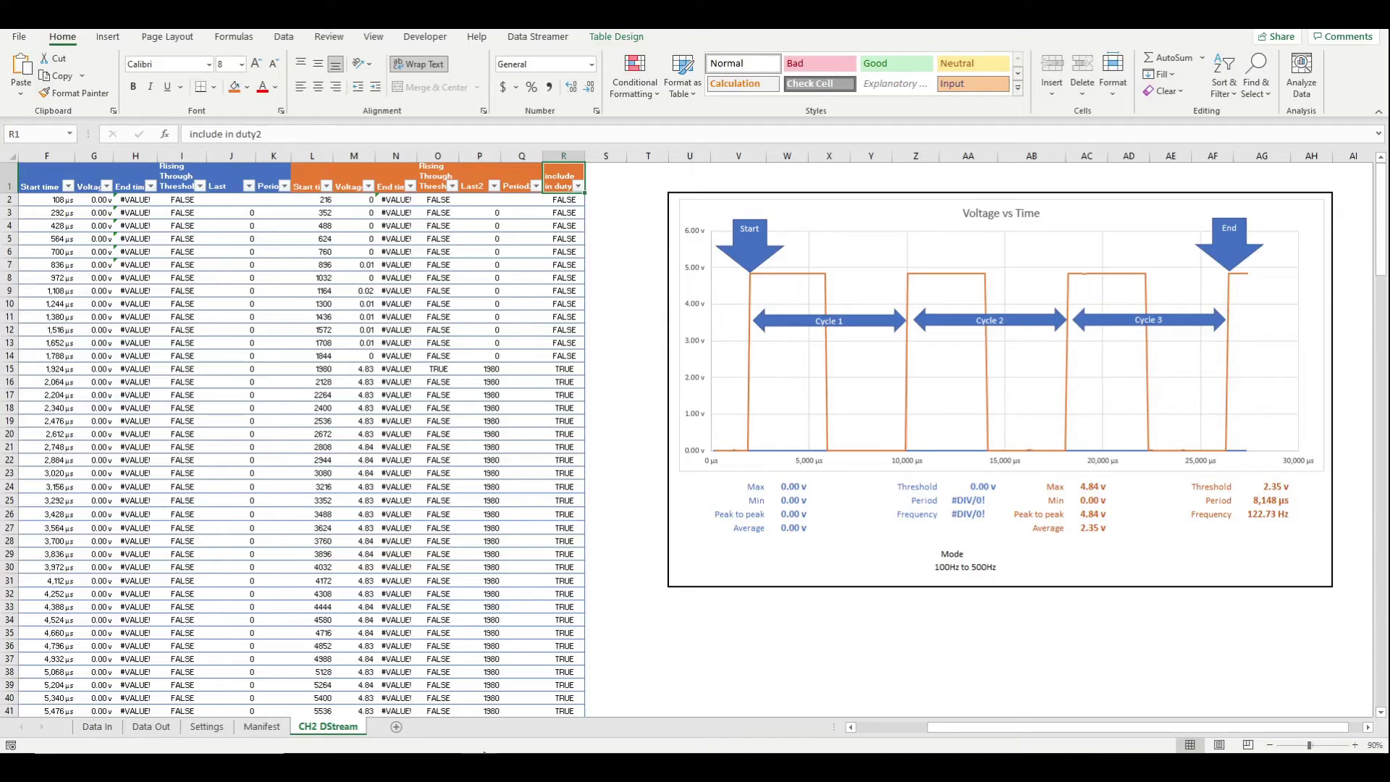
# Insert a table column before include in duty2 and name its header "Above Threshold2".
pyautogui.hotkey('ctrl', '+')
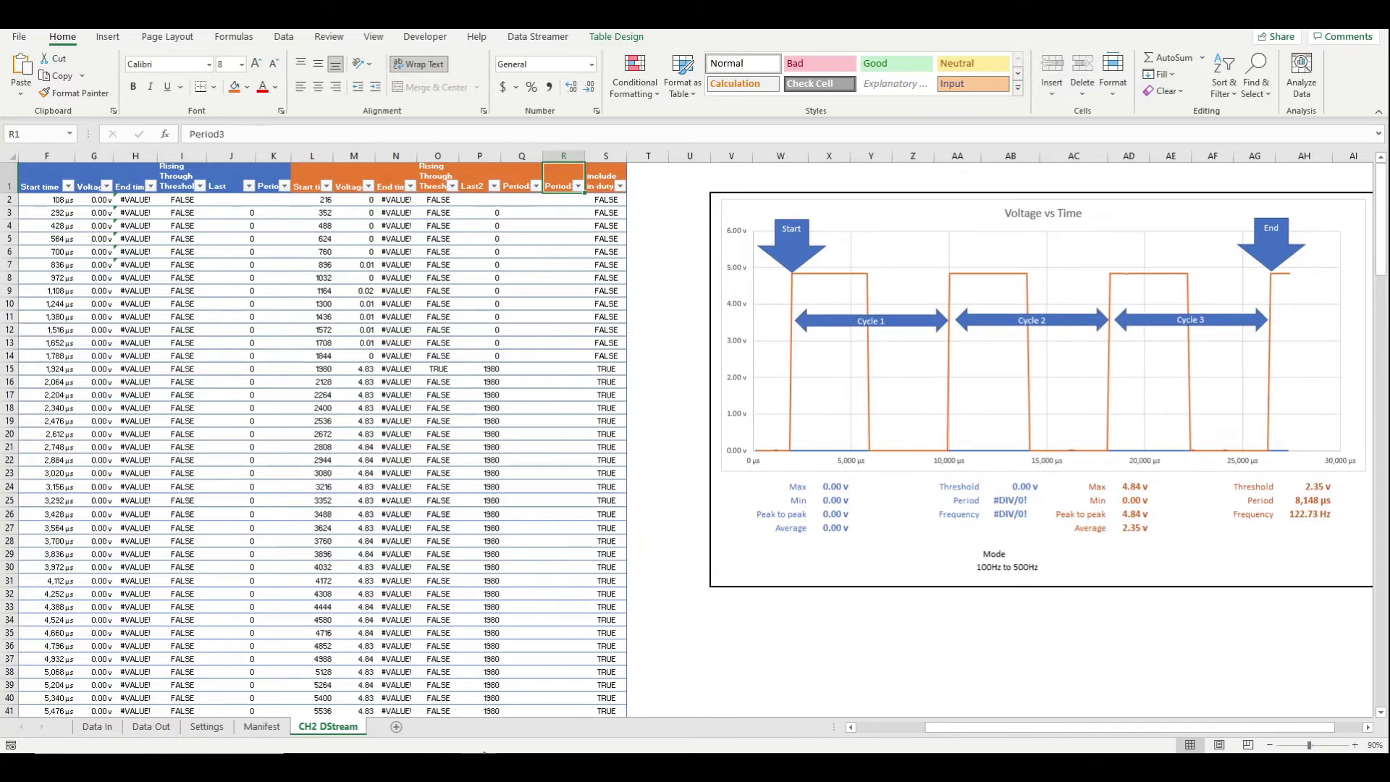
pyautogui.write('Above Thr')
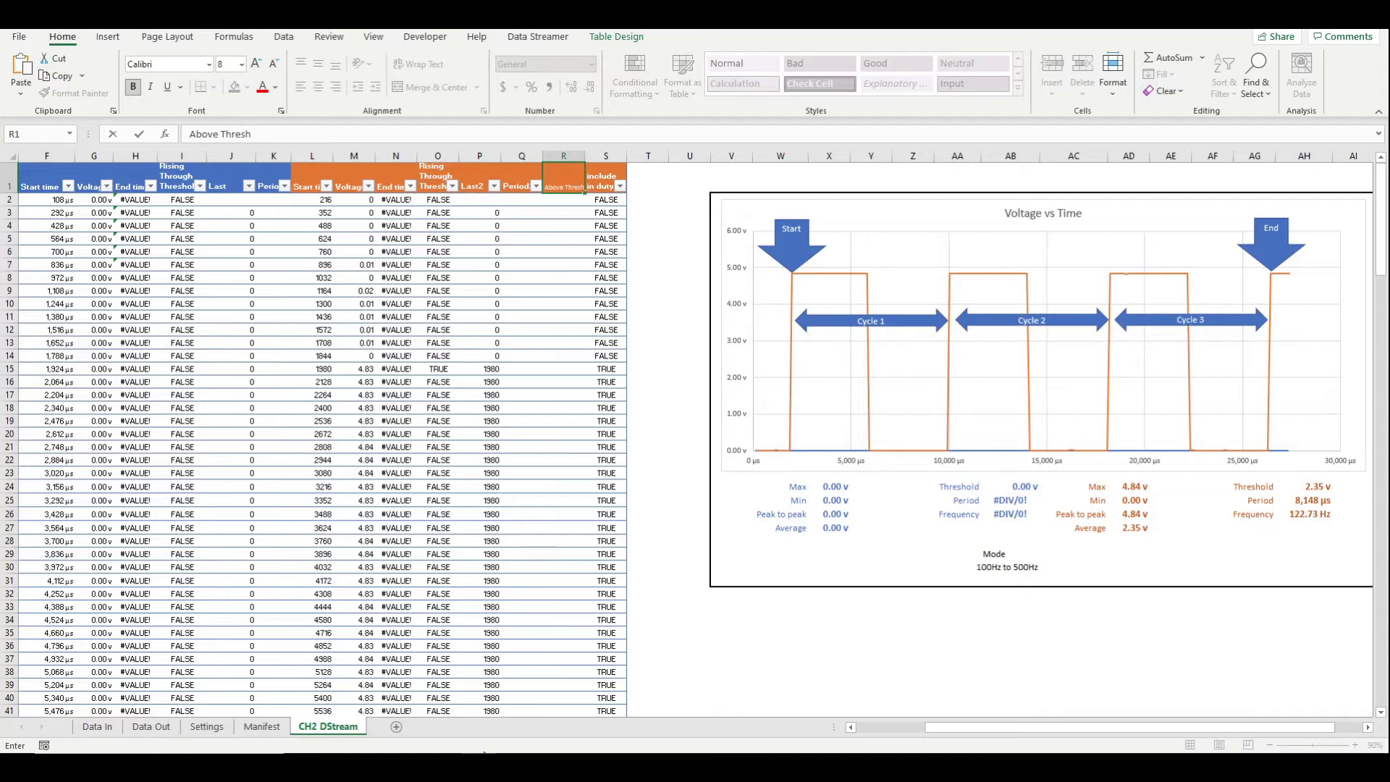
pyautogui.write('esh')
pyautogui.press('Return')
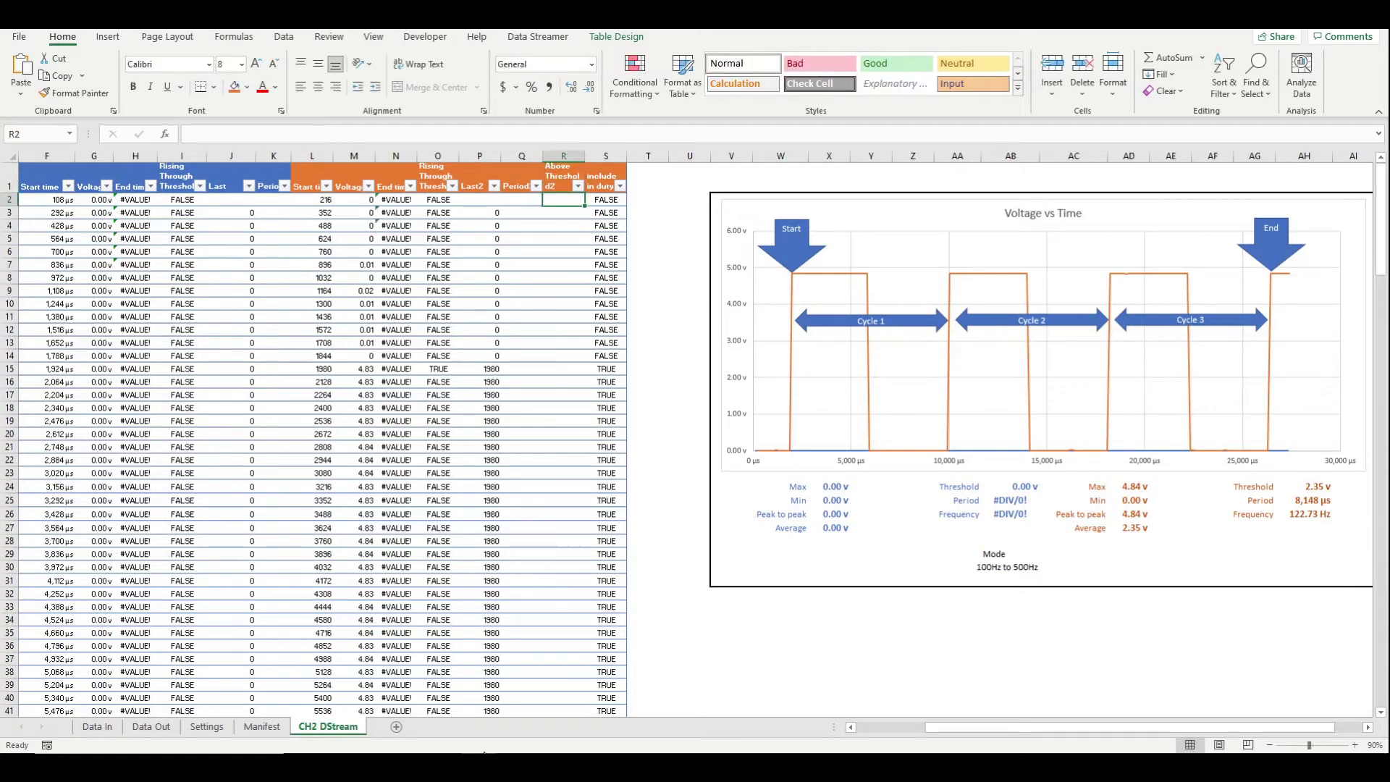
pyautogui.press('F2')
pyautogui.write('=IF([@Voltage2]>Threshold2,1,0)')
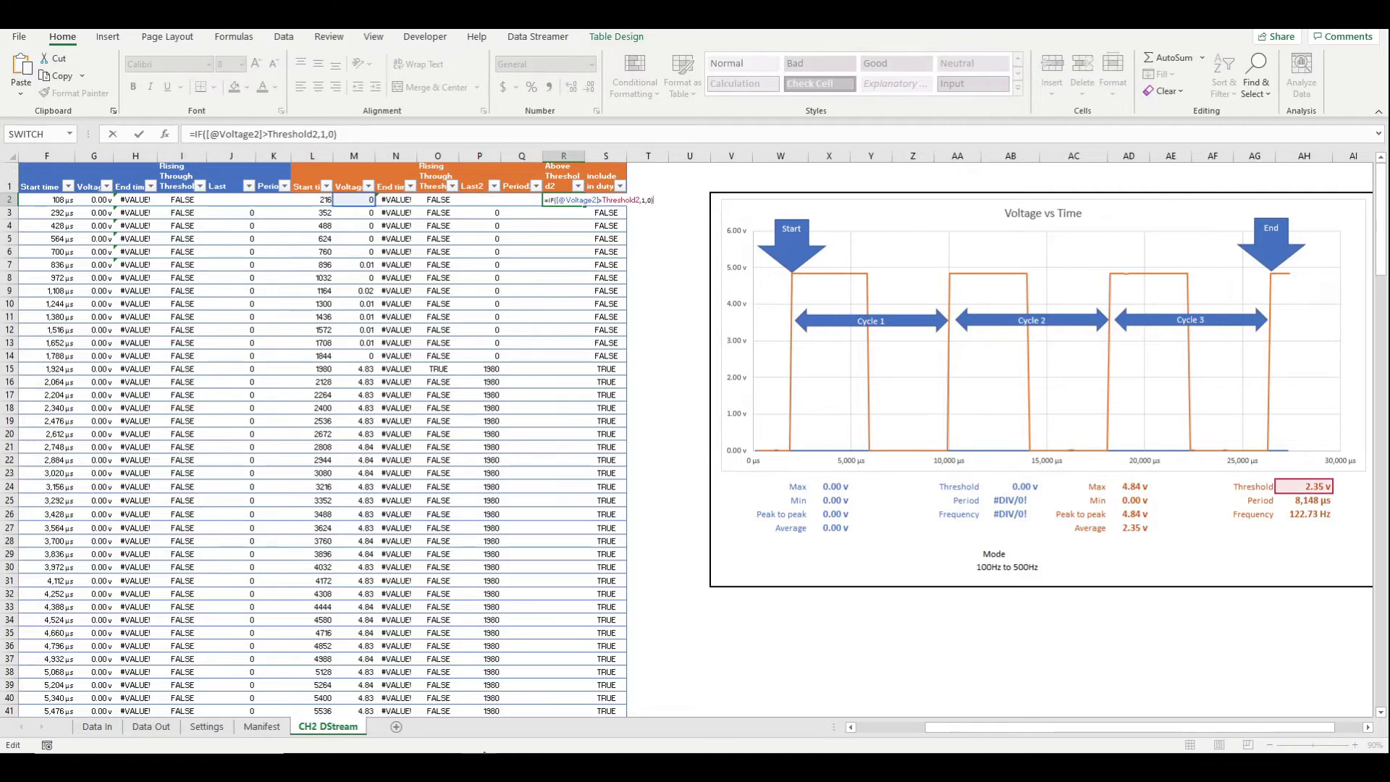
pyautogui.press('Return')
pyautogui.press('Up')
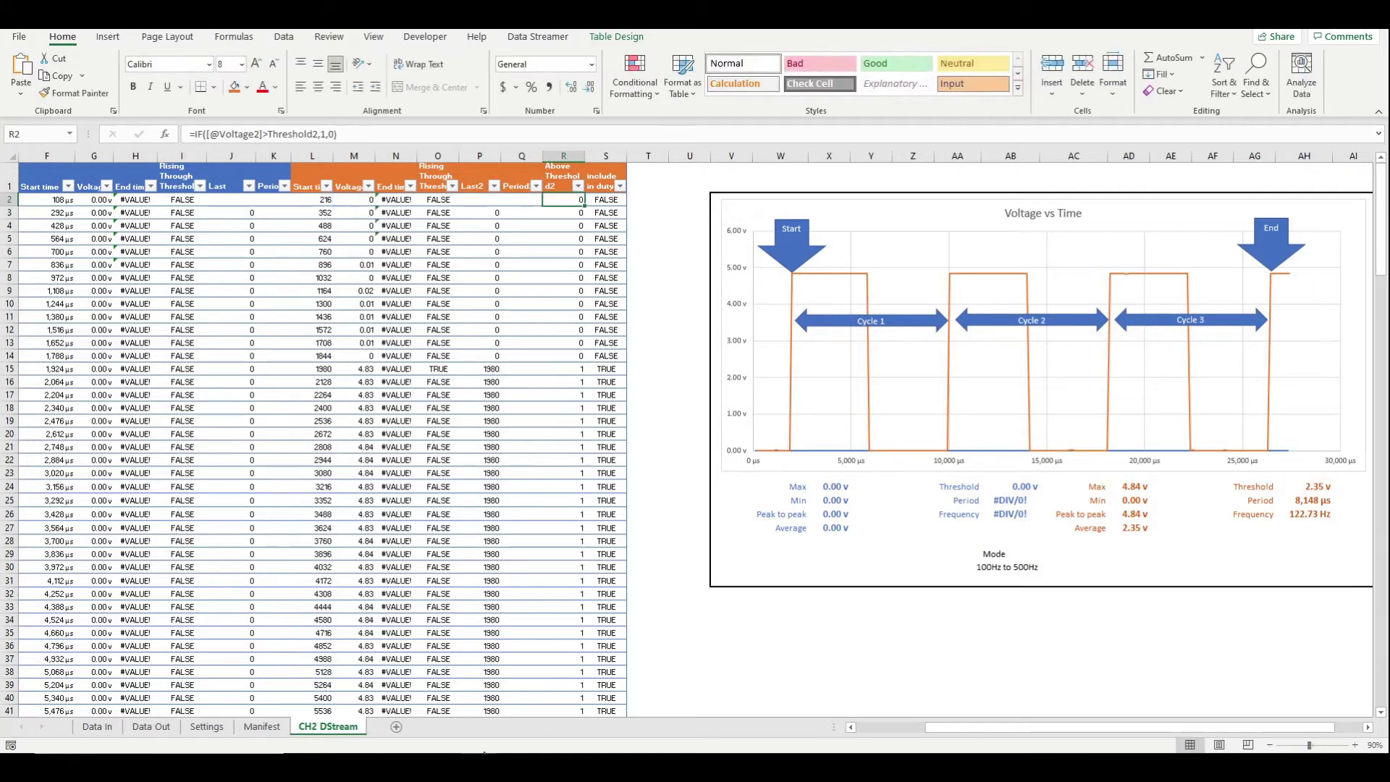
# In cell U2, count the TRUE rows with =COUNTIF(Table156[include in duty2],true).
pyautogui.press('Right')
pyautogui.press('Right')
pyautogui.press('Right')
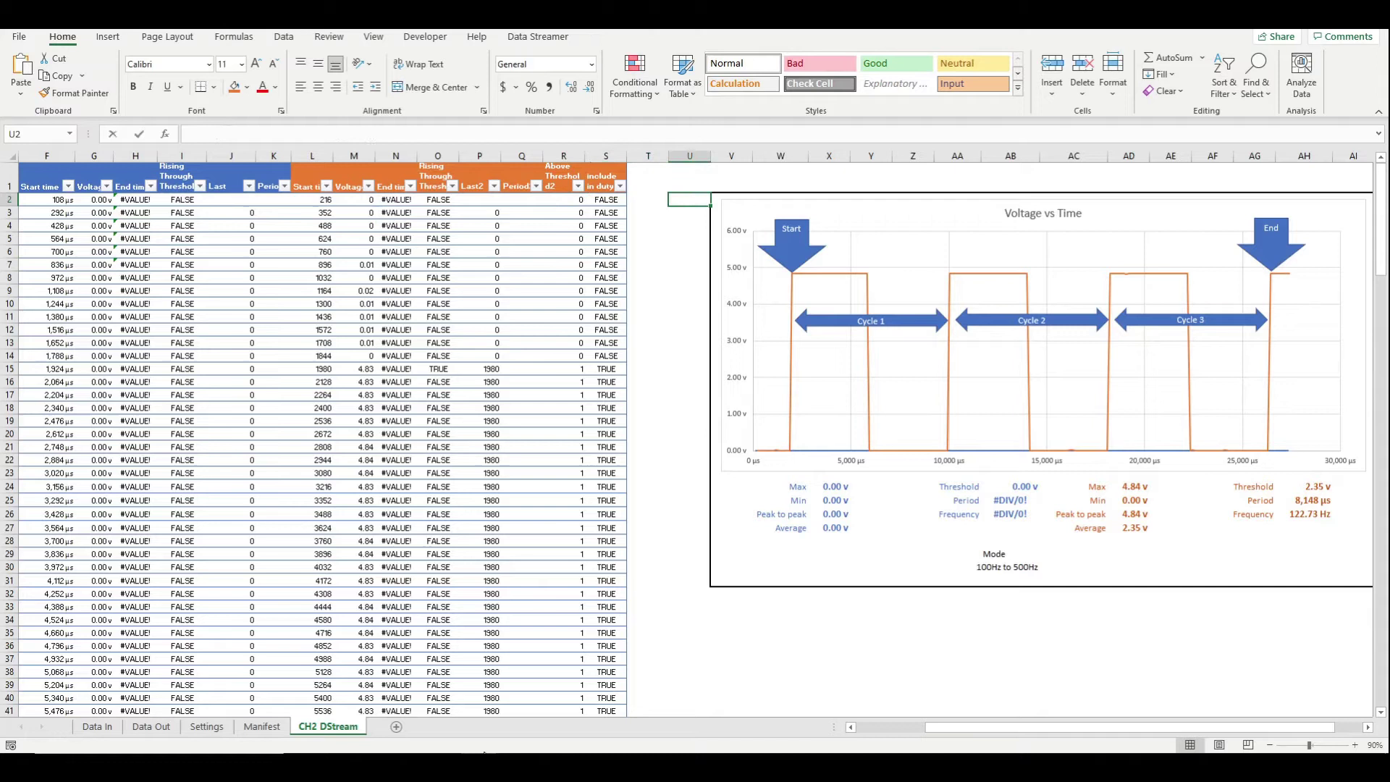
pyautogui.write('=')
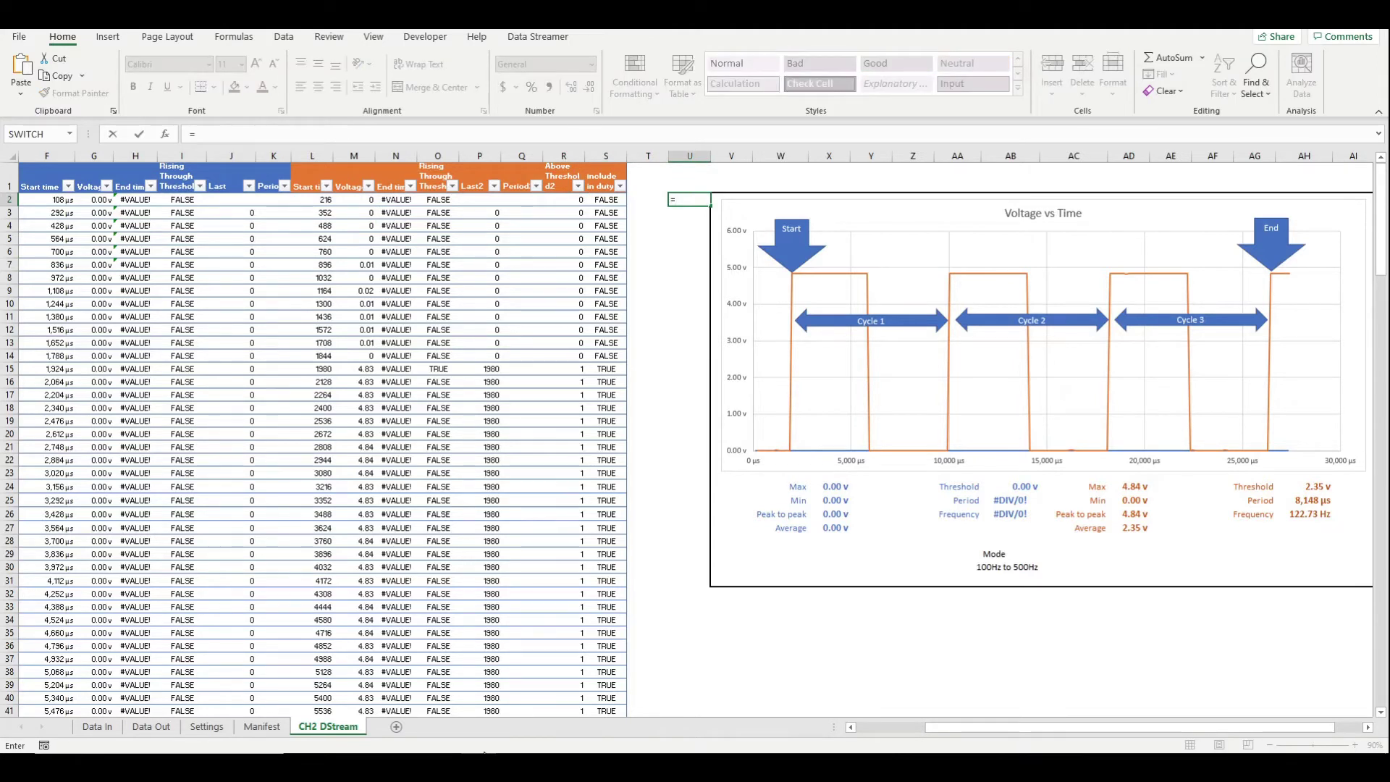
pyautogui.write('countif(')
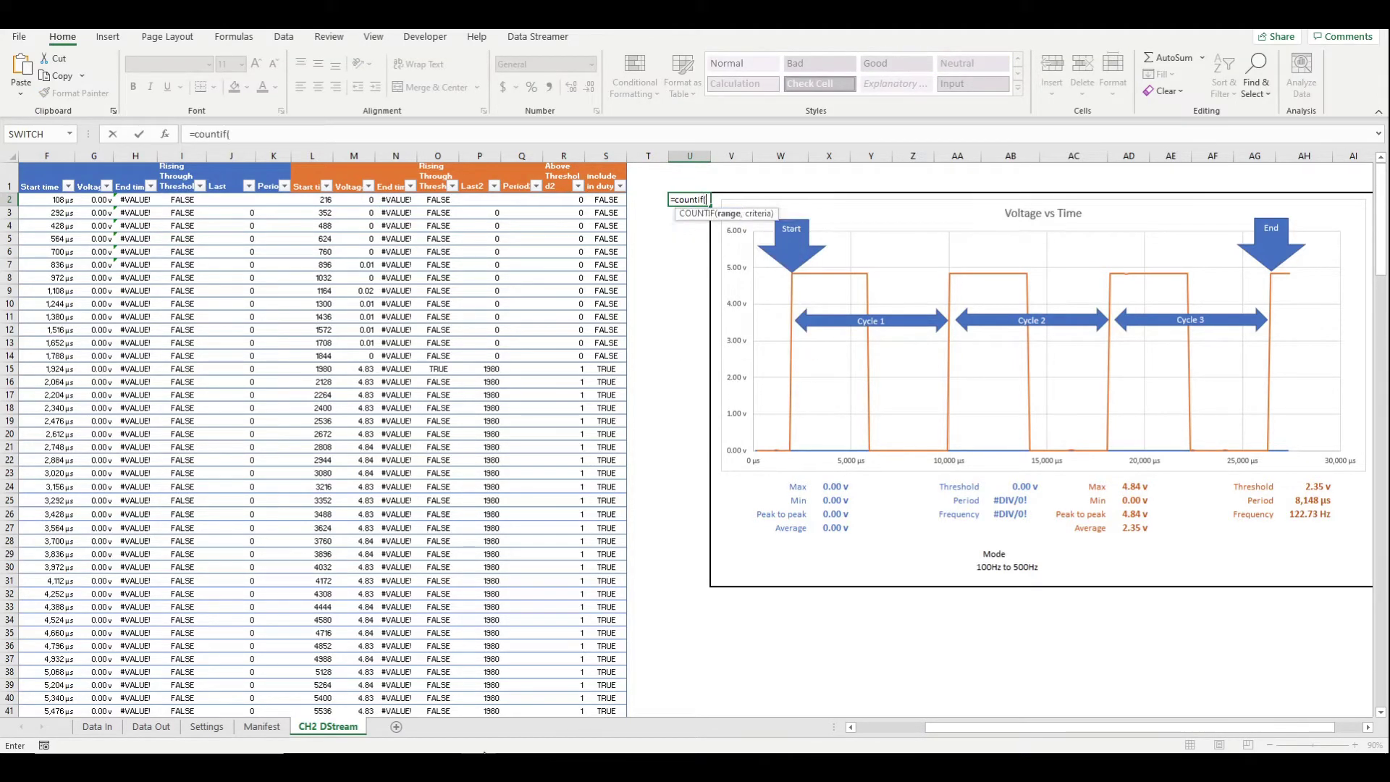
pyautogui.press('Left')
pyautogui.press('Left')
pyautogui.hotkey('ctrl', 'shift', 'Down')
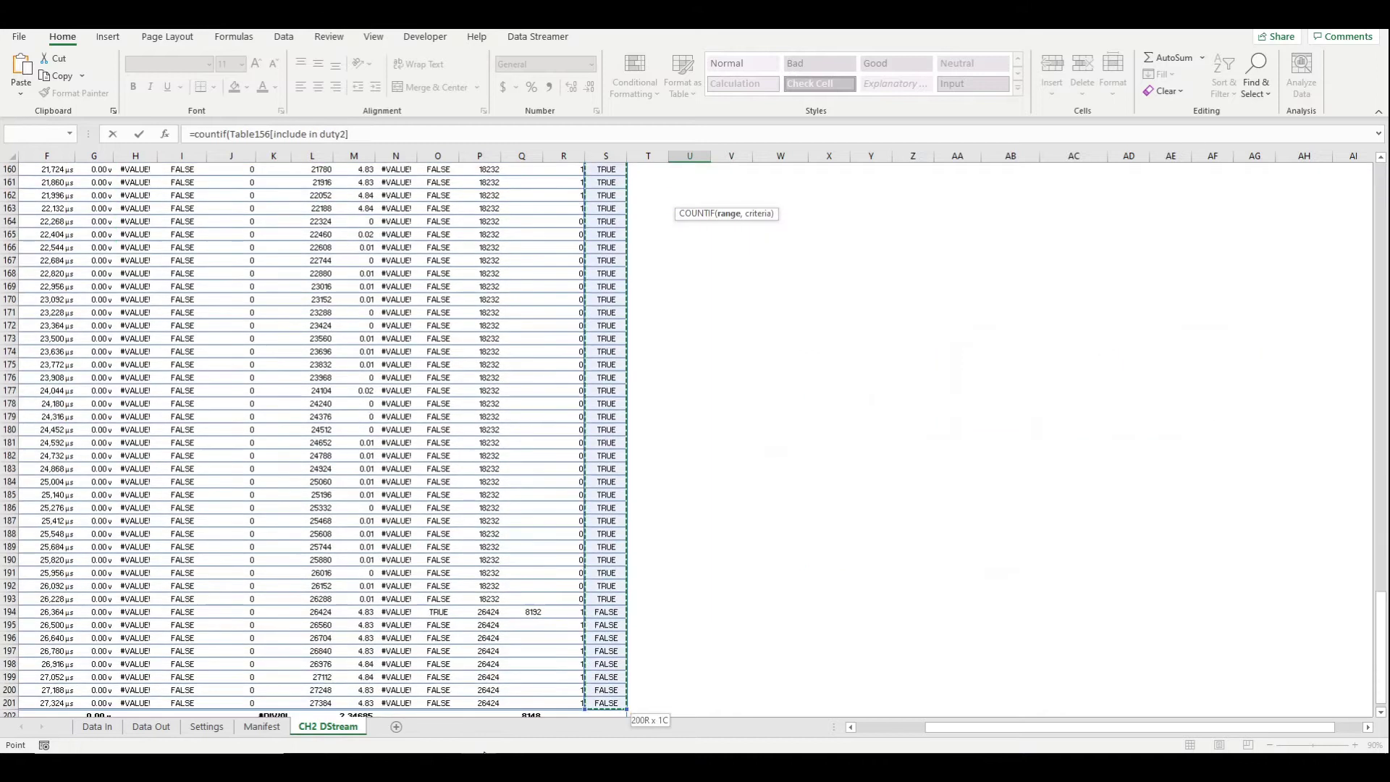
pyautogui.write(',')
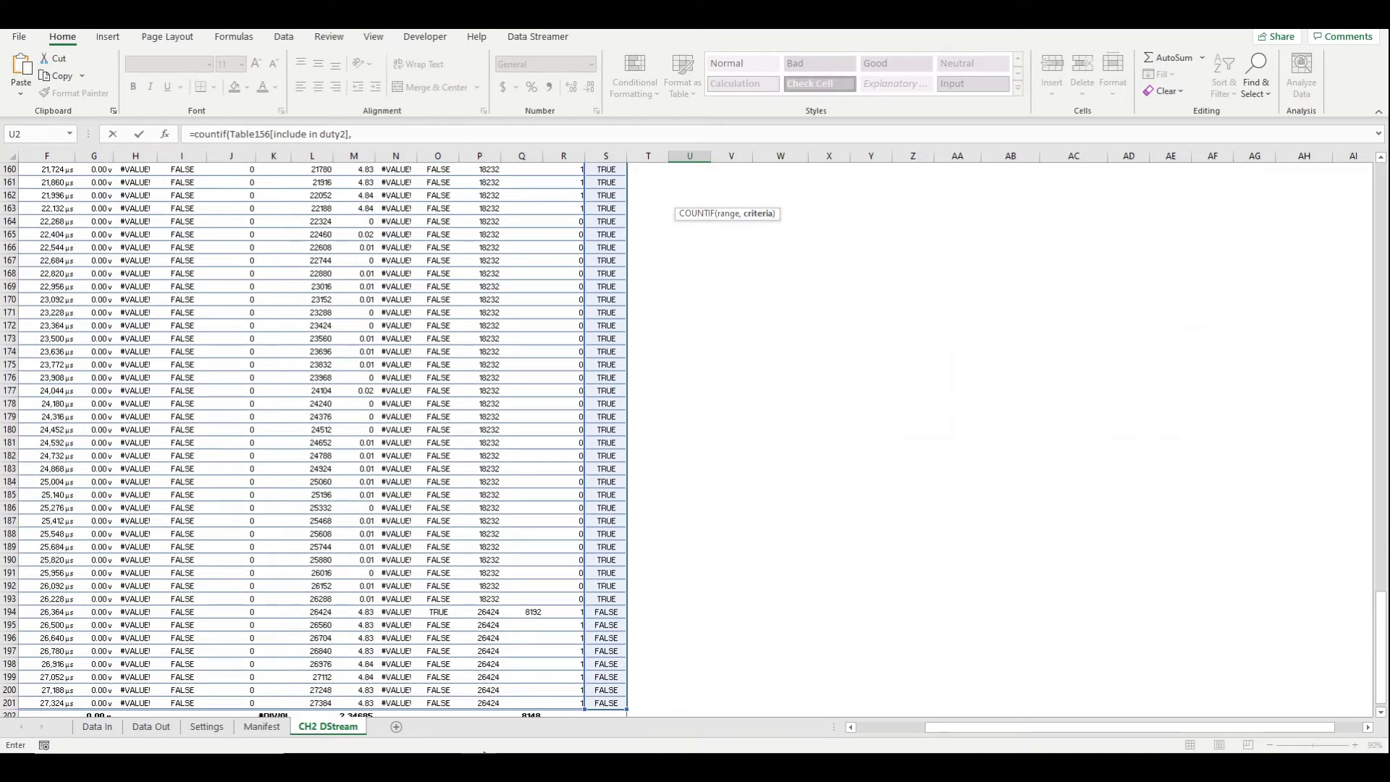
pyautogui.write('true)')
pyautogui.press('Return')
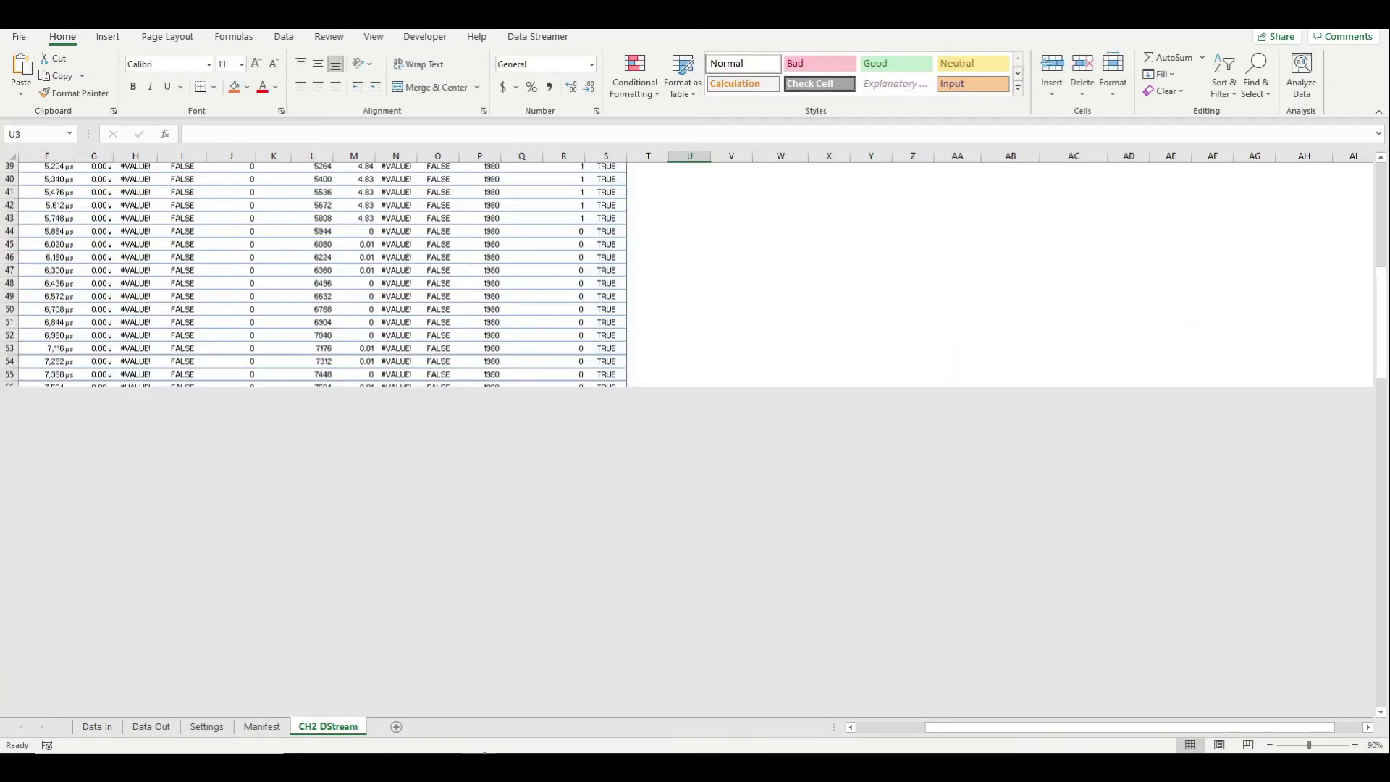
# Label the calculation cells by entering "count" in U1 and "sum" in U3.
pyautogui.press('Up')
pyautogui.press('Up')
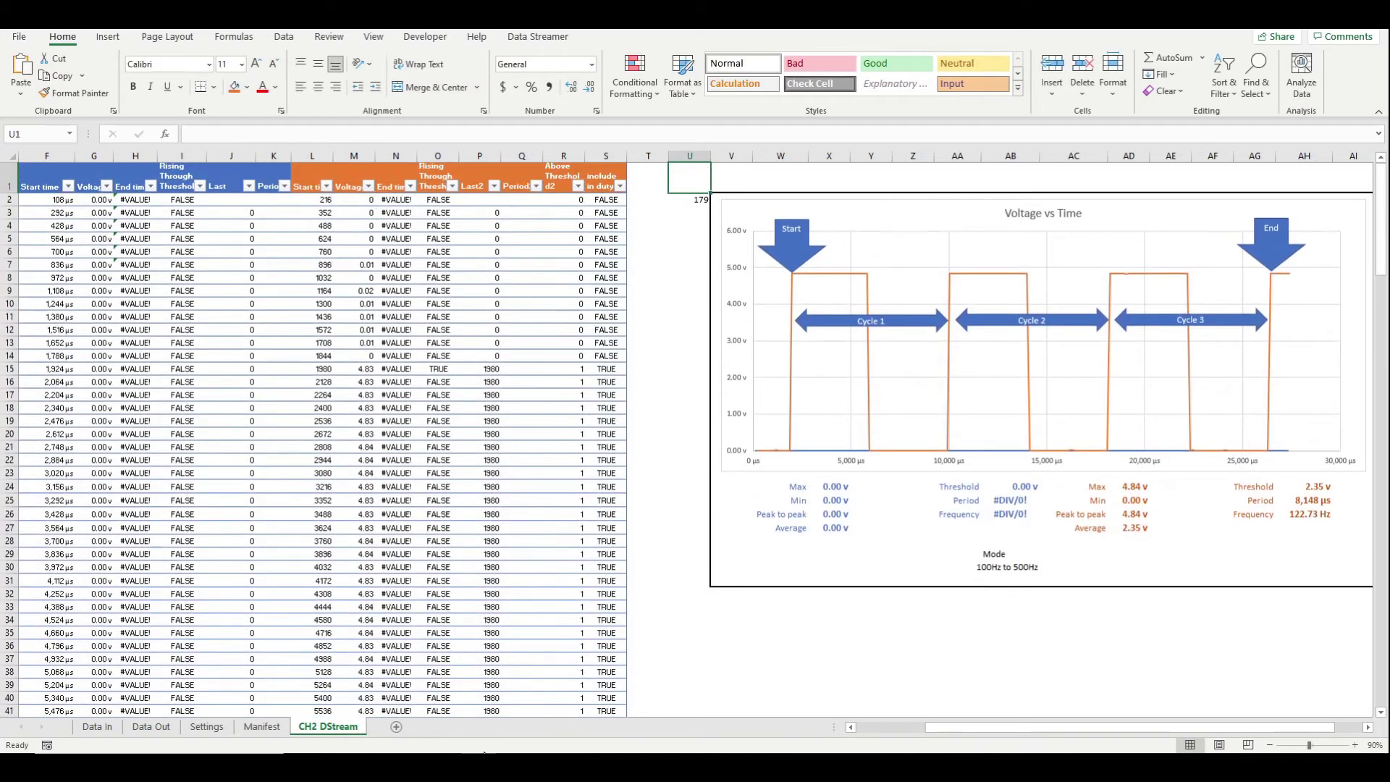
pyautogui.write('count')
pyautogui.press('Return')
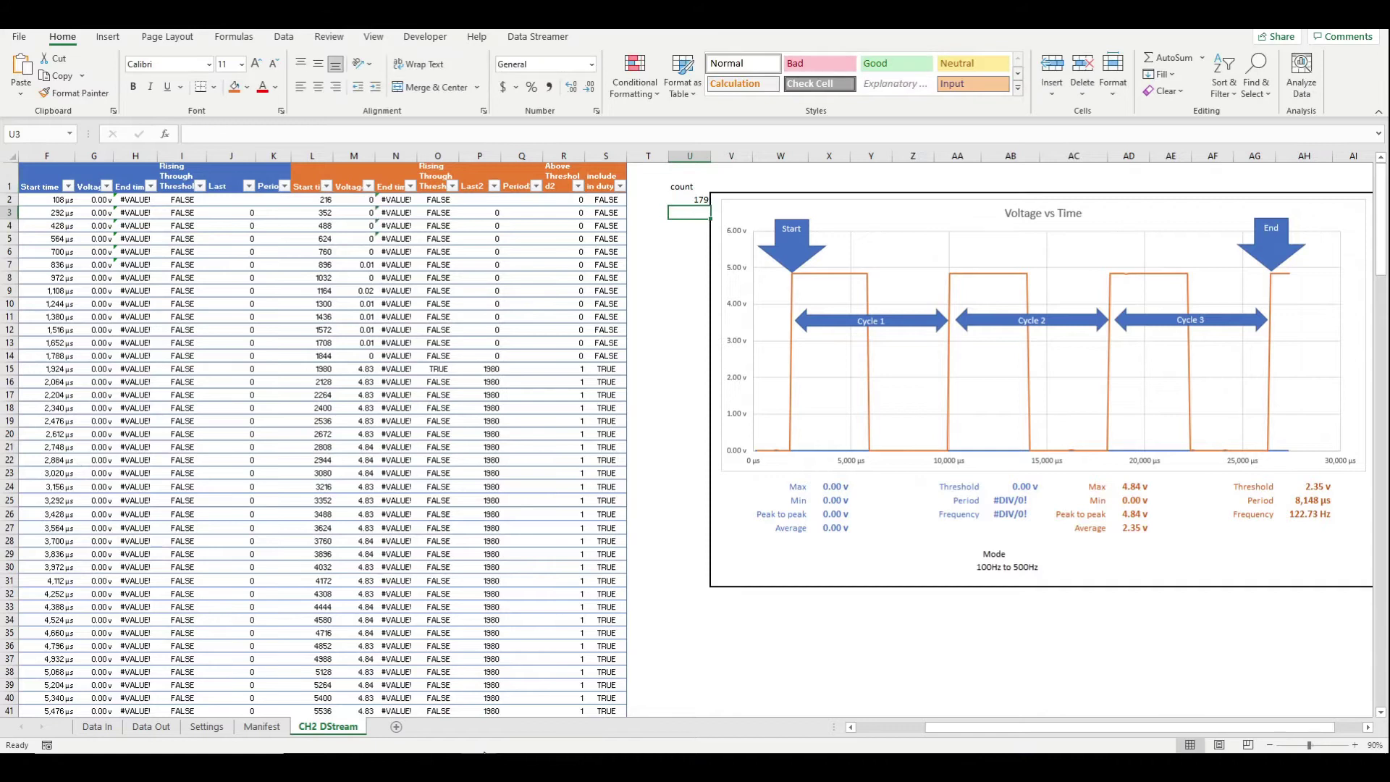
pyautogui.press('Return')
pyautogui.press('Return')
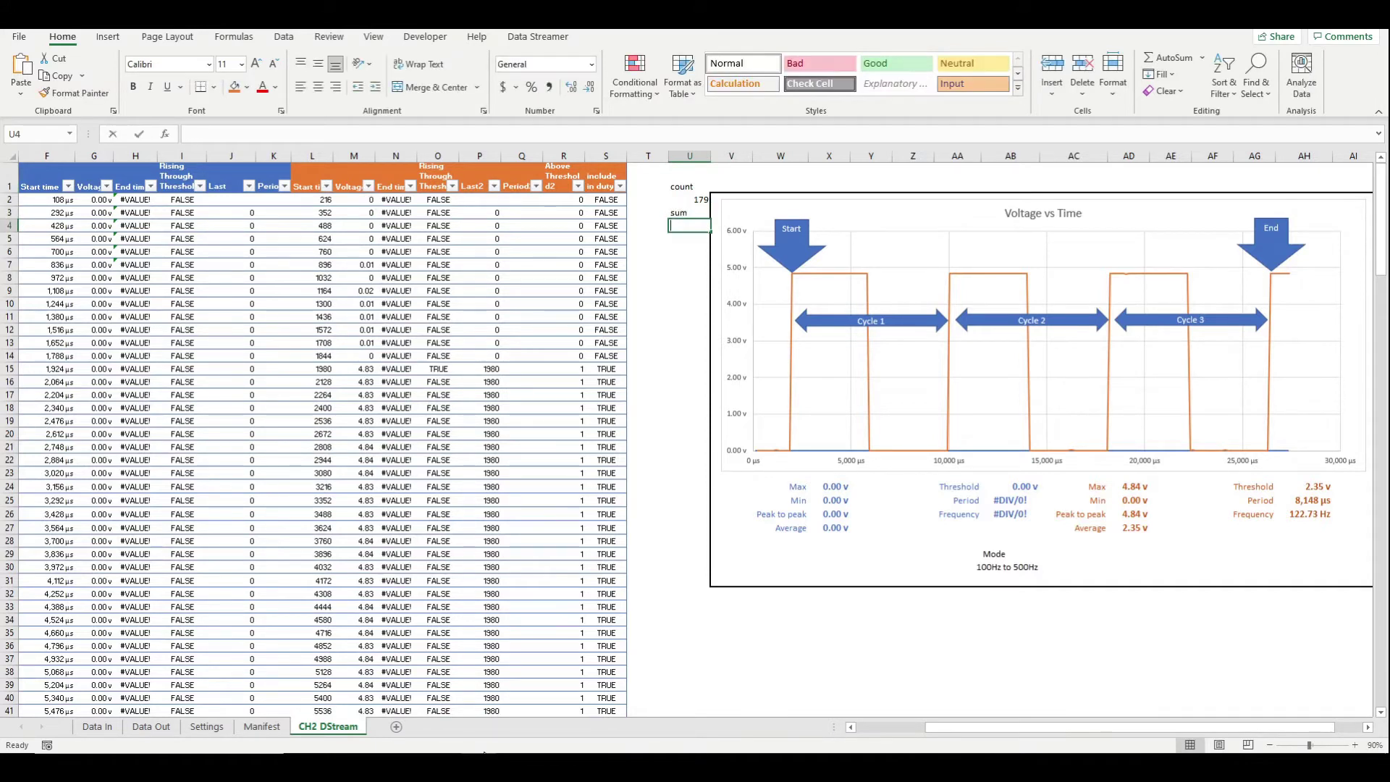
# In cell U4, sum the above-threshold flags for included rows with =SUMIF(Table156[include in duty2],TRUE,Table156[Above Threshold2]).
pyautogui.write('=sumif(')
pyautogui.click(588, 212)
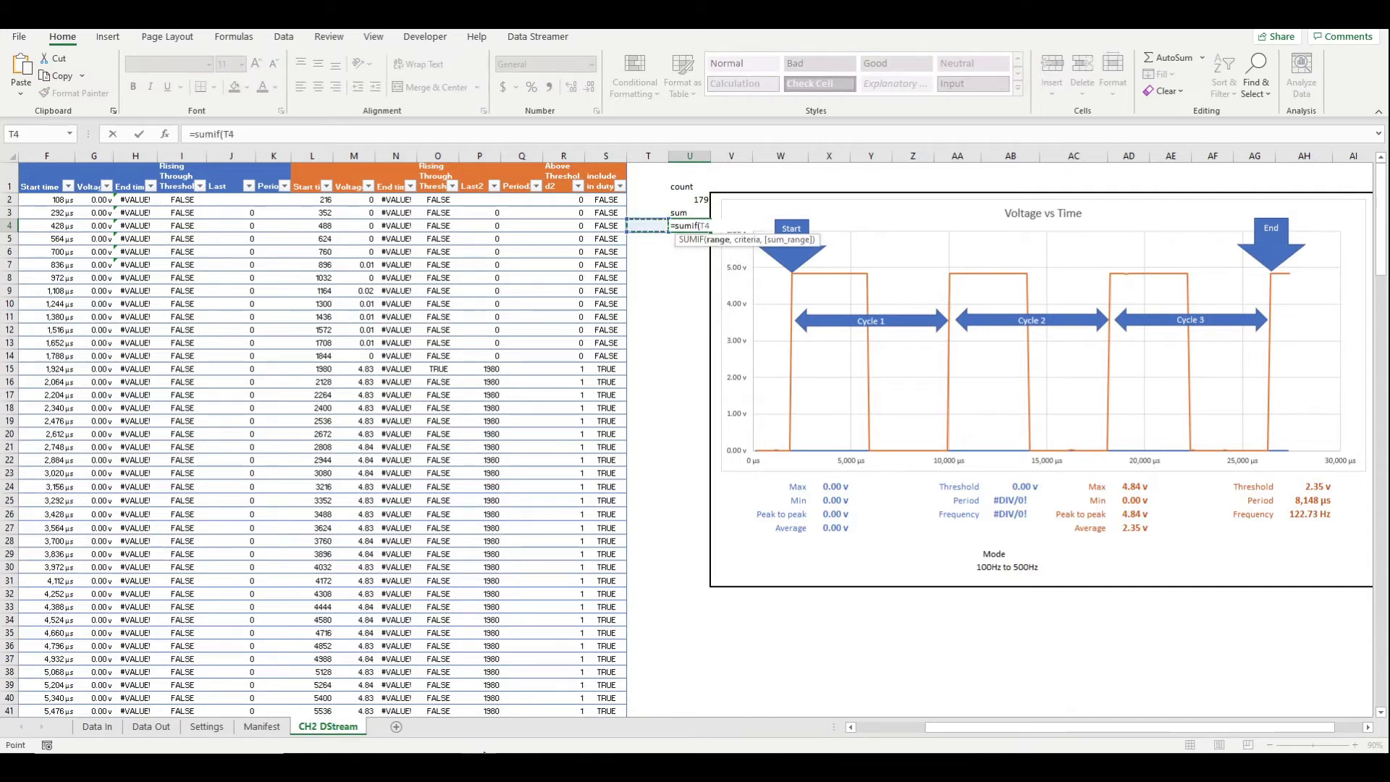
pyautogui.click(584, 199)
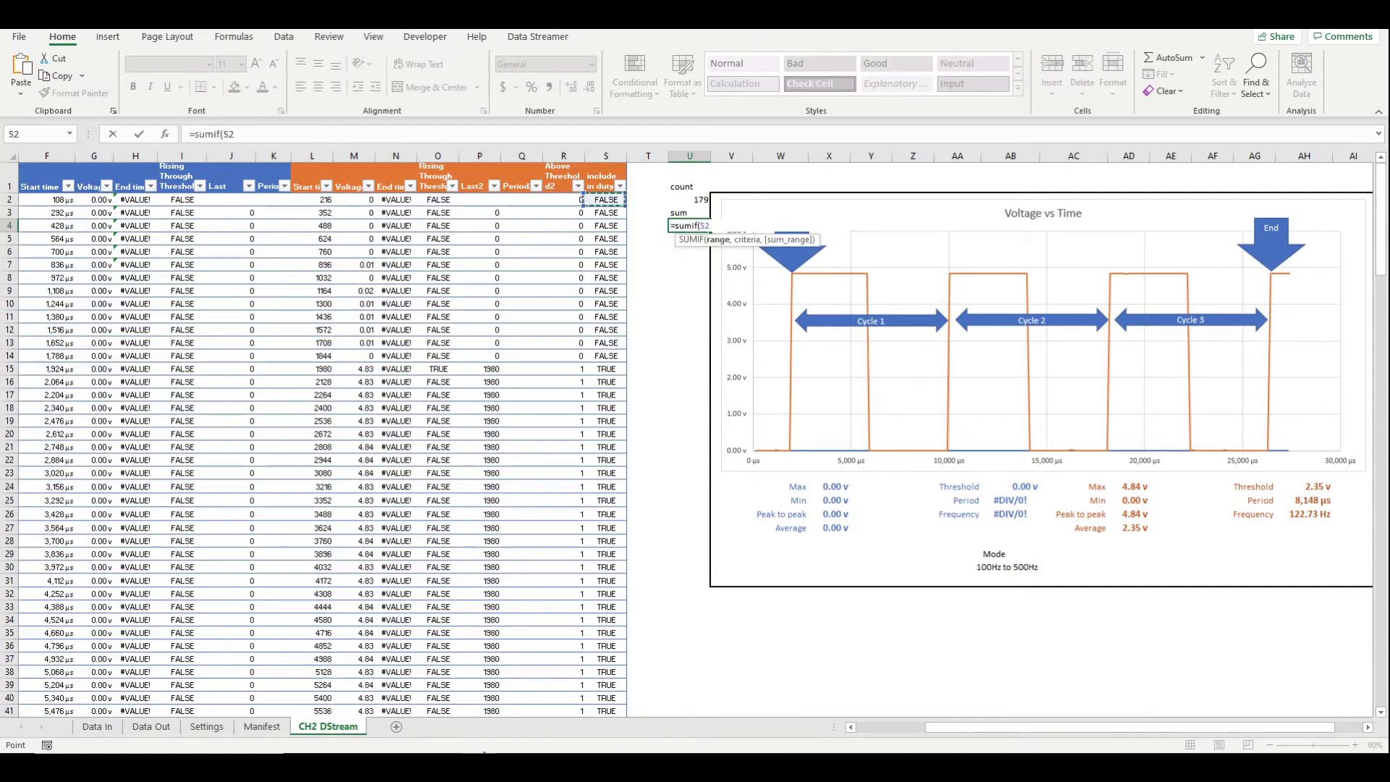
pyautogui.hotkey('ctrl', 'shift', 'Down')
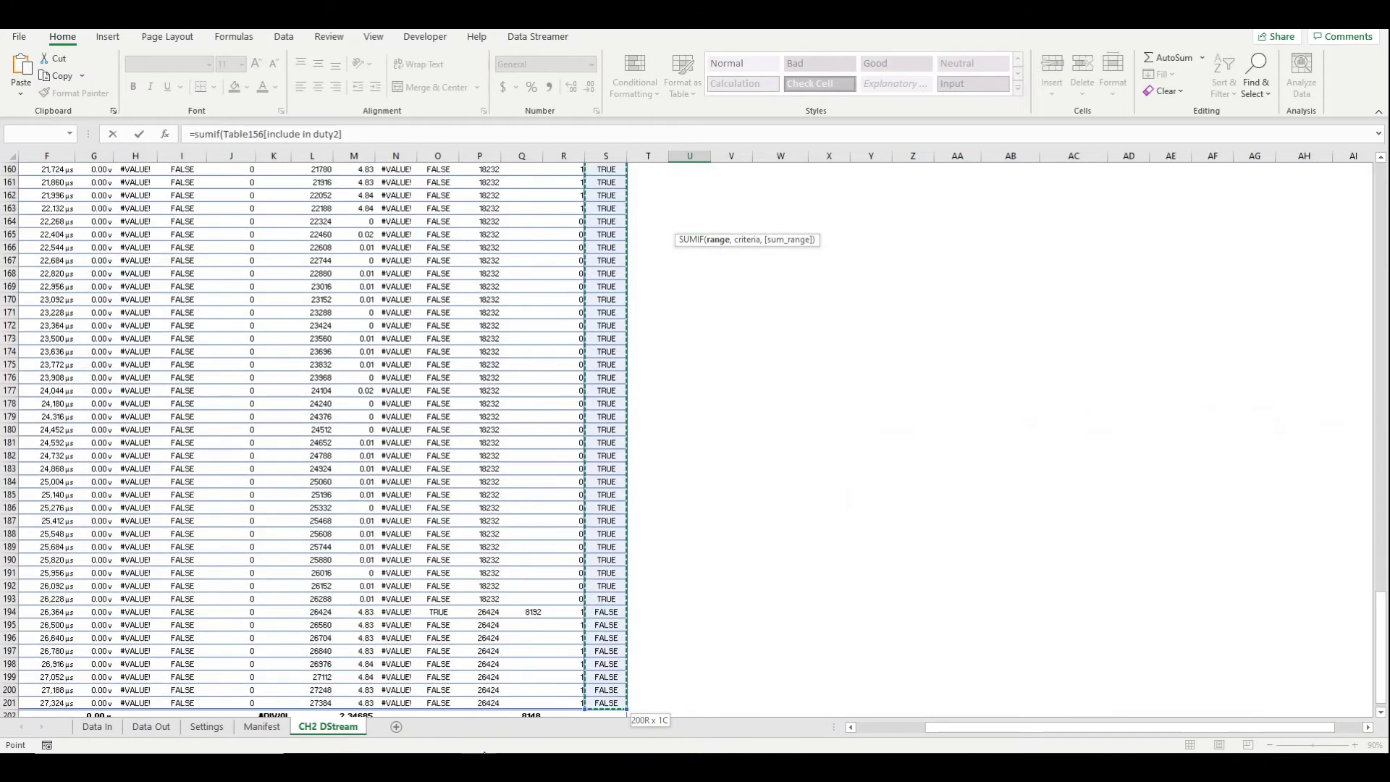
pyautogui.write(',true,')
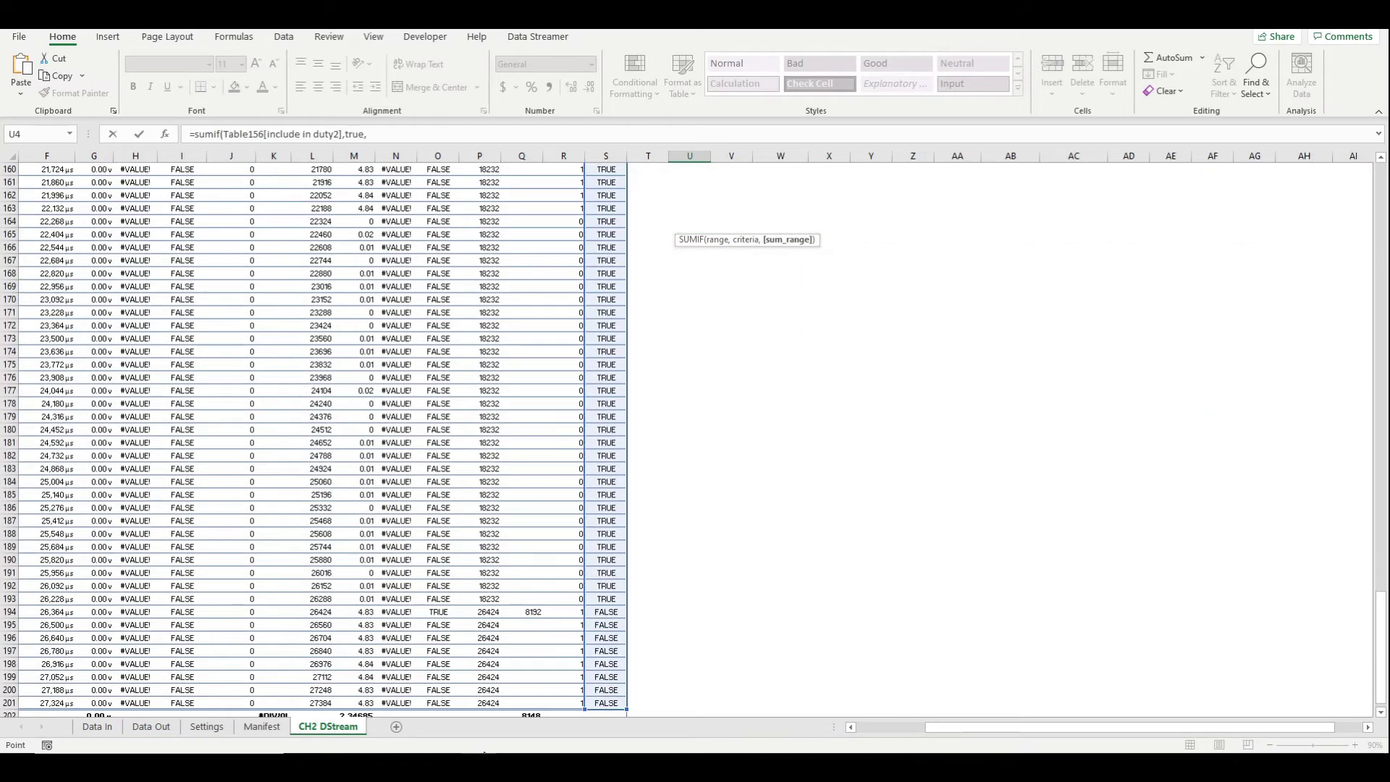
pyautogui.press('Left')
pyautogui.press('Left')
pyautogui.press('Left')
pyautogui.press('Up')
pyautogui.press('Up')
pyautogui.press('Up')
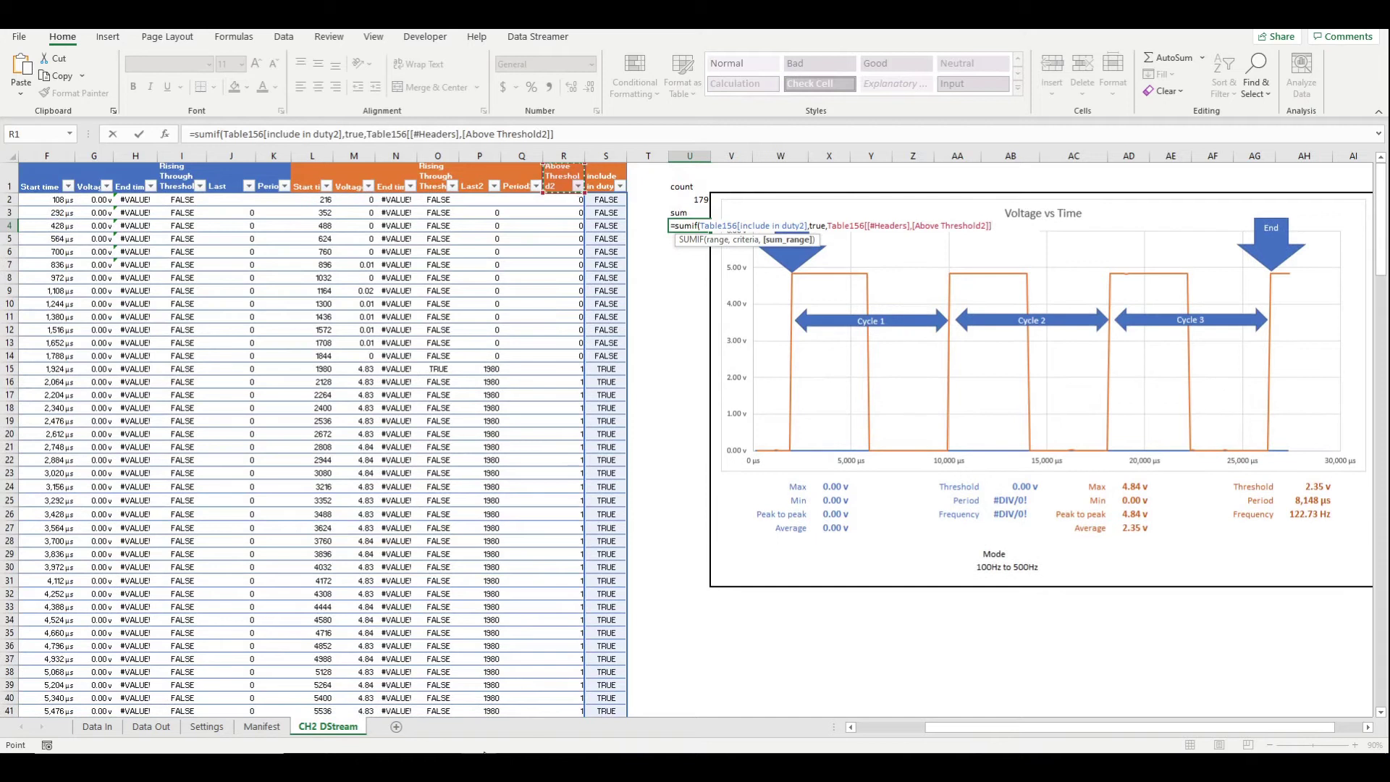
pyautogui.hotkey('ctrl', 'shift', 'Down')
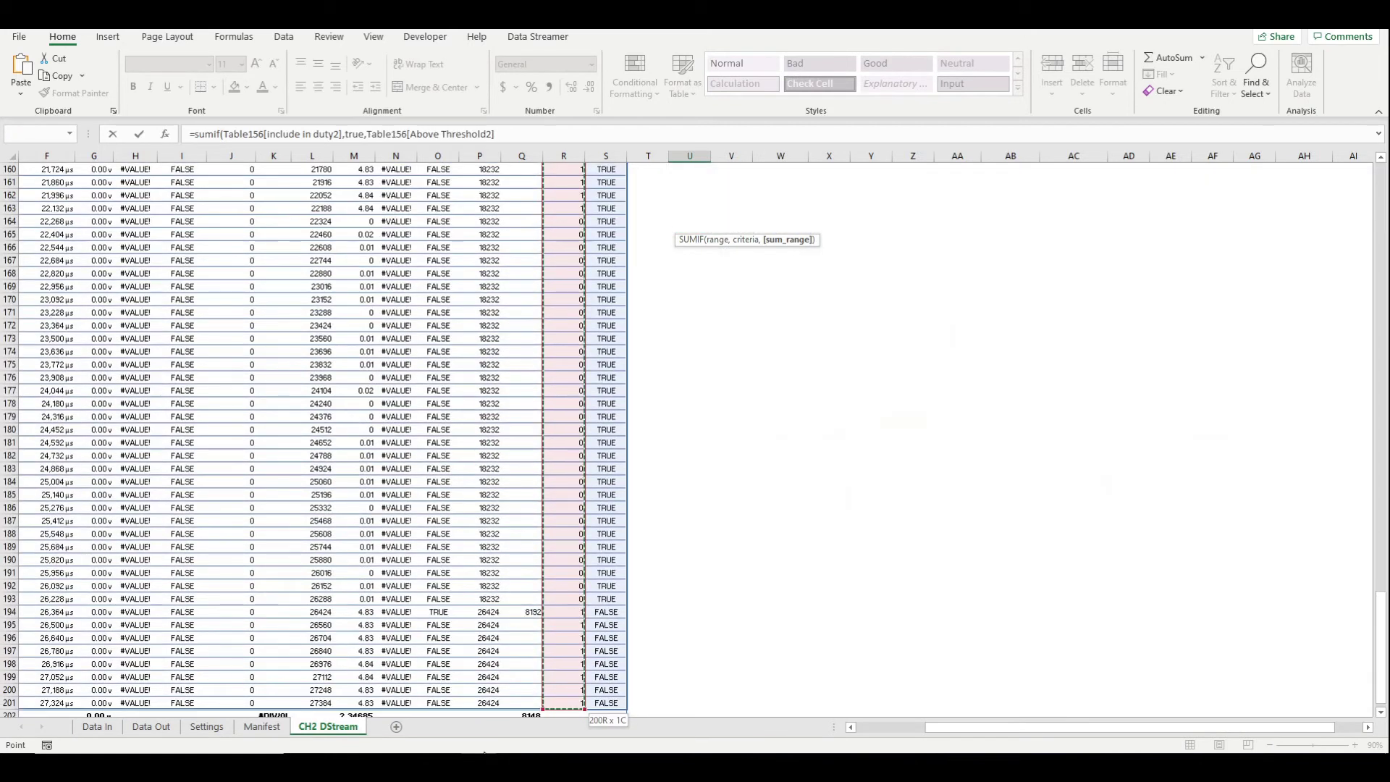
pyautogui.write(')')
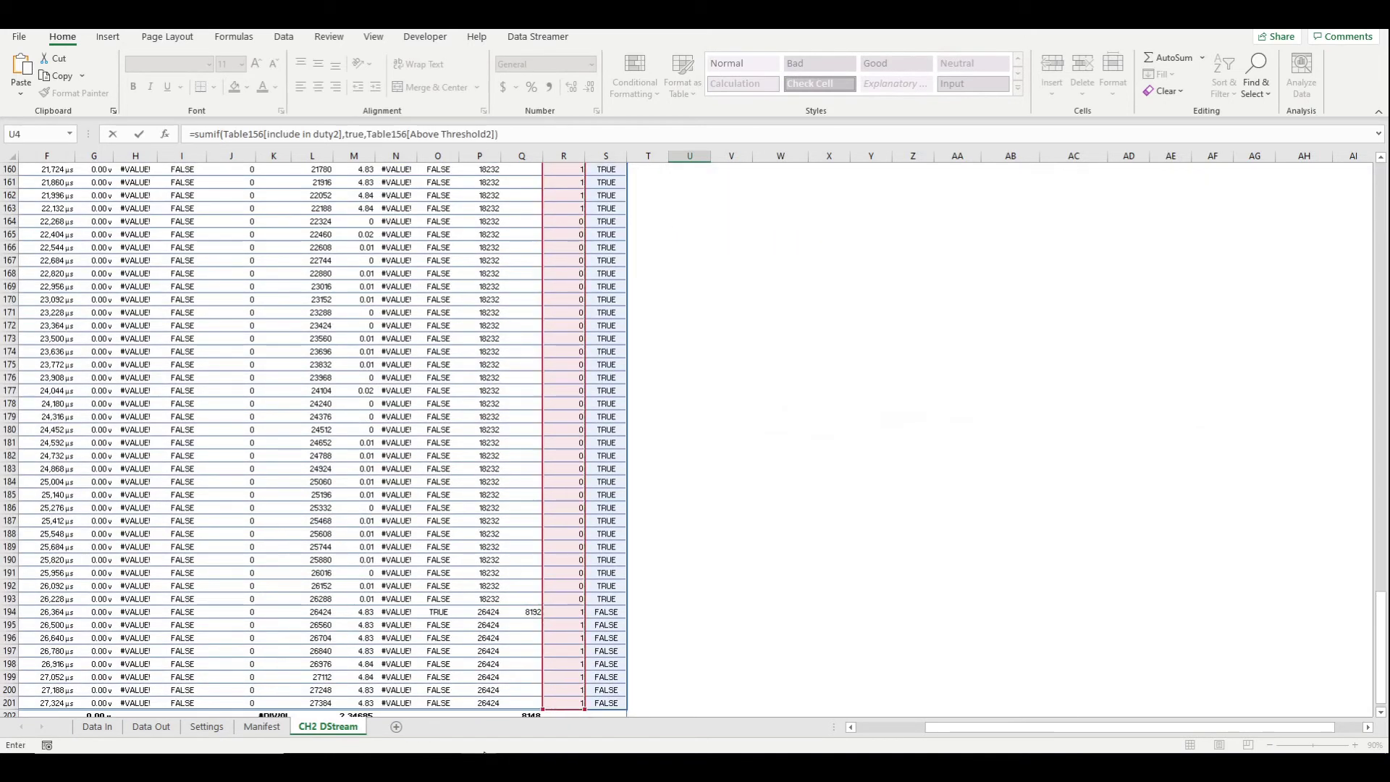
pyautogui.hotkey('ctrl', 'Return')
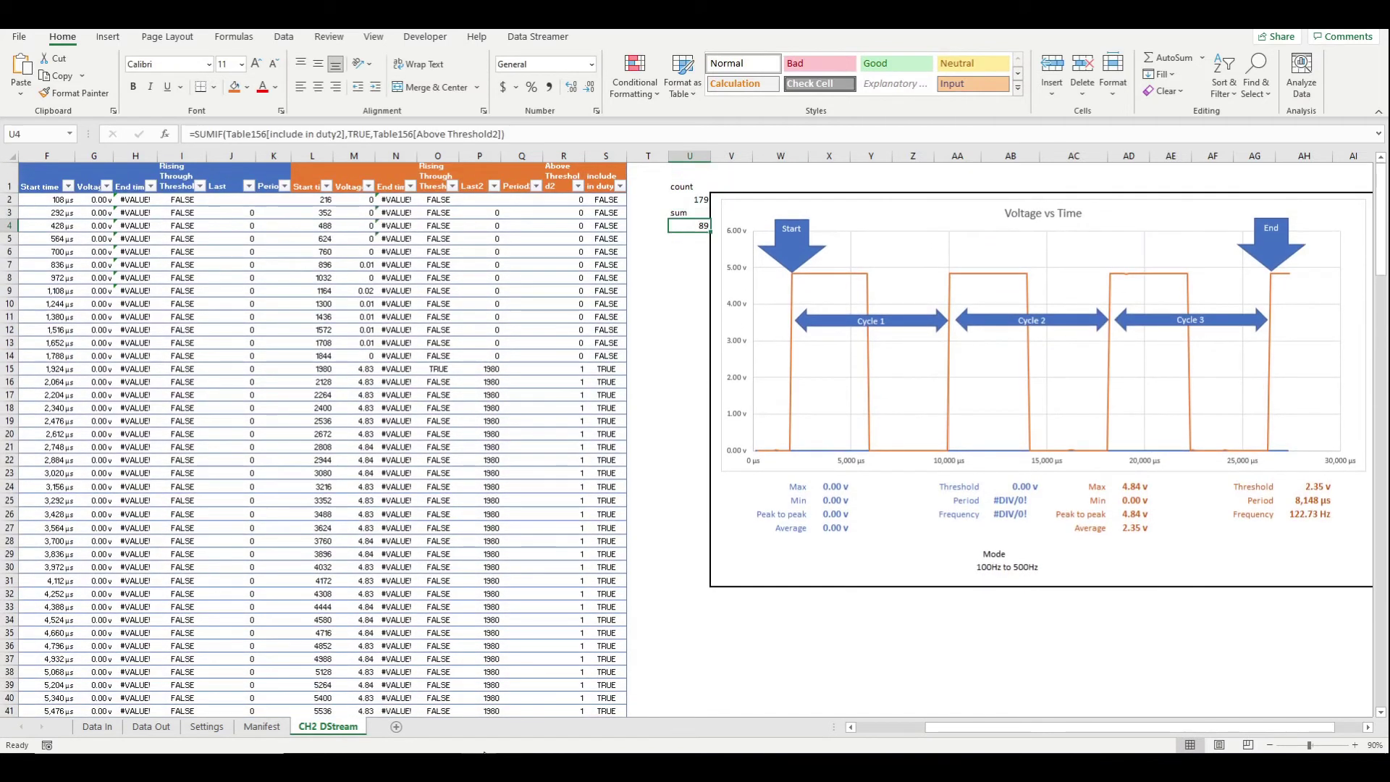
pyautogui.press('F2')
pyautogui.press('Return')
pyautogui.press('Return')
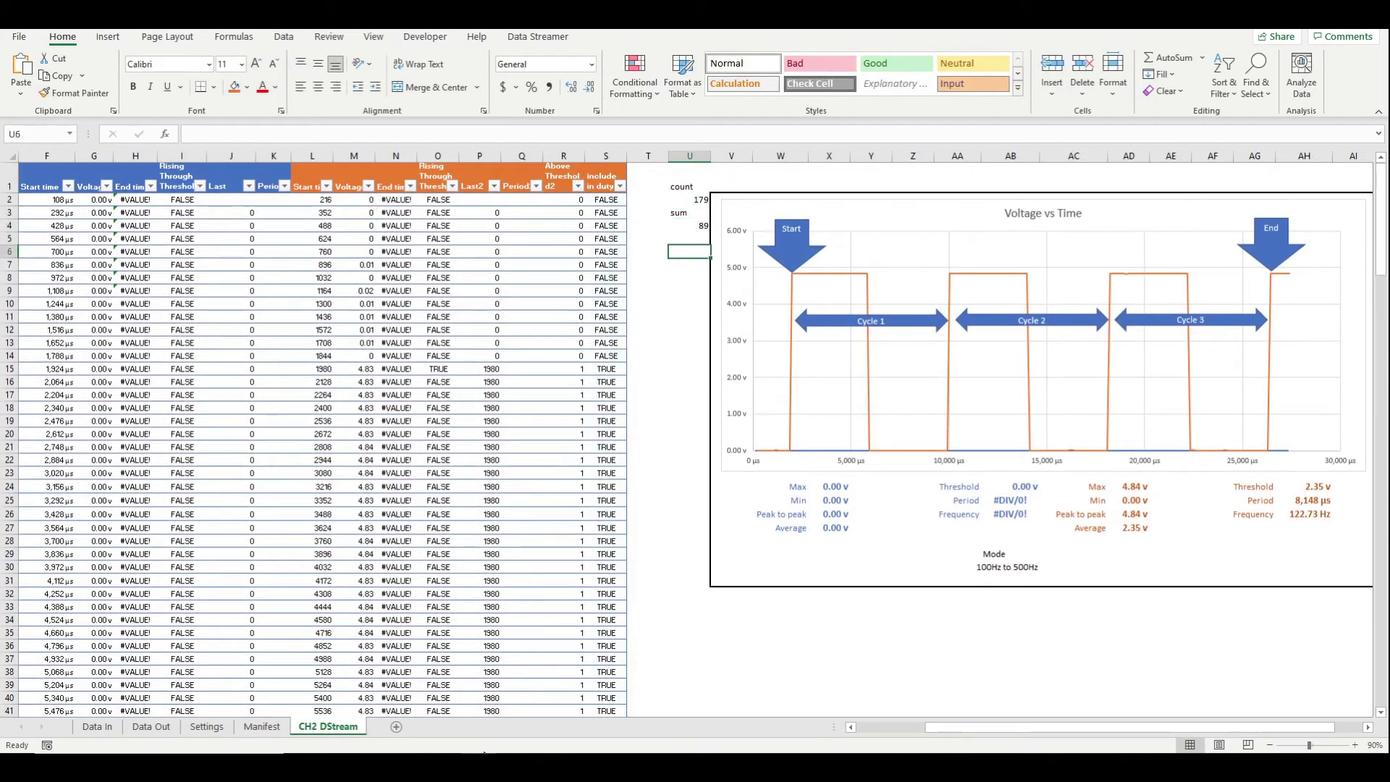
# Enter the label "Duty" in AG27, below the orange channel's Frequency label.
pyautogui.press('Down')
pyautogui.press('Down')
pyautogui.press('Down')
pyautogui.press('Down')
pyautogui.press('Down')
pyautogui.press('Down')
pyautogui.press('Down')
pyautogui.press('Down')
pyautogui.press('Right')
pyautogui.click(1254, 528)
pyautogui.write('Duty')
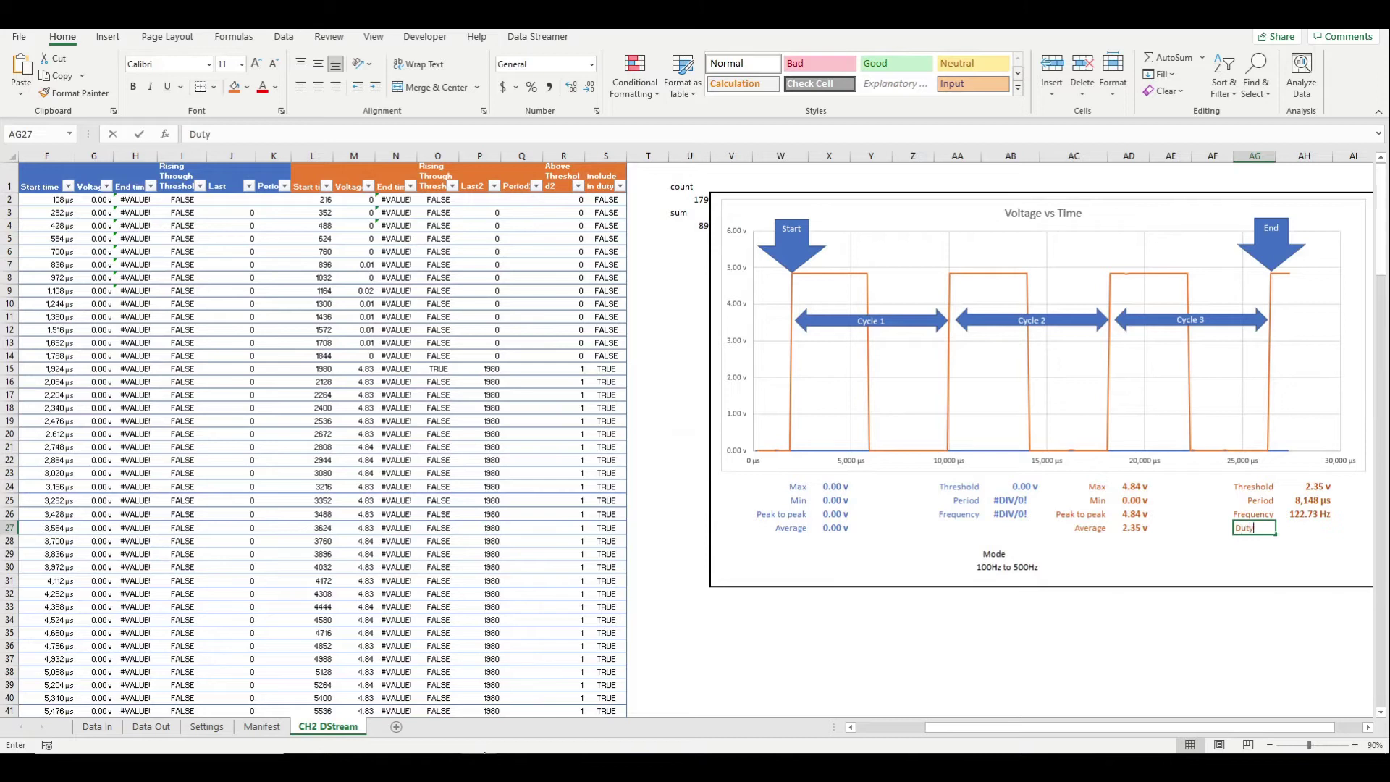
pyautogui.press('Tab')
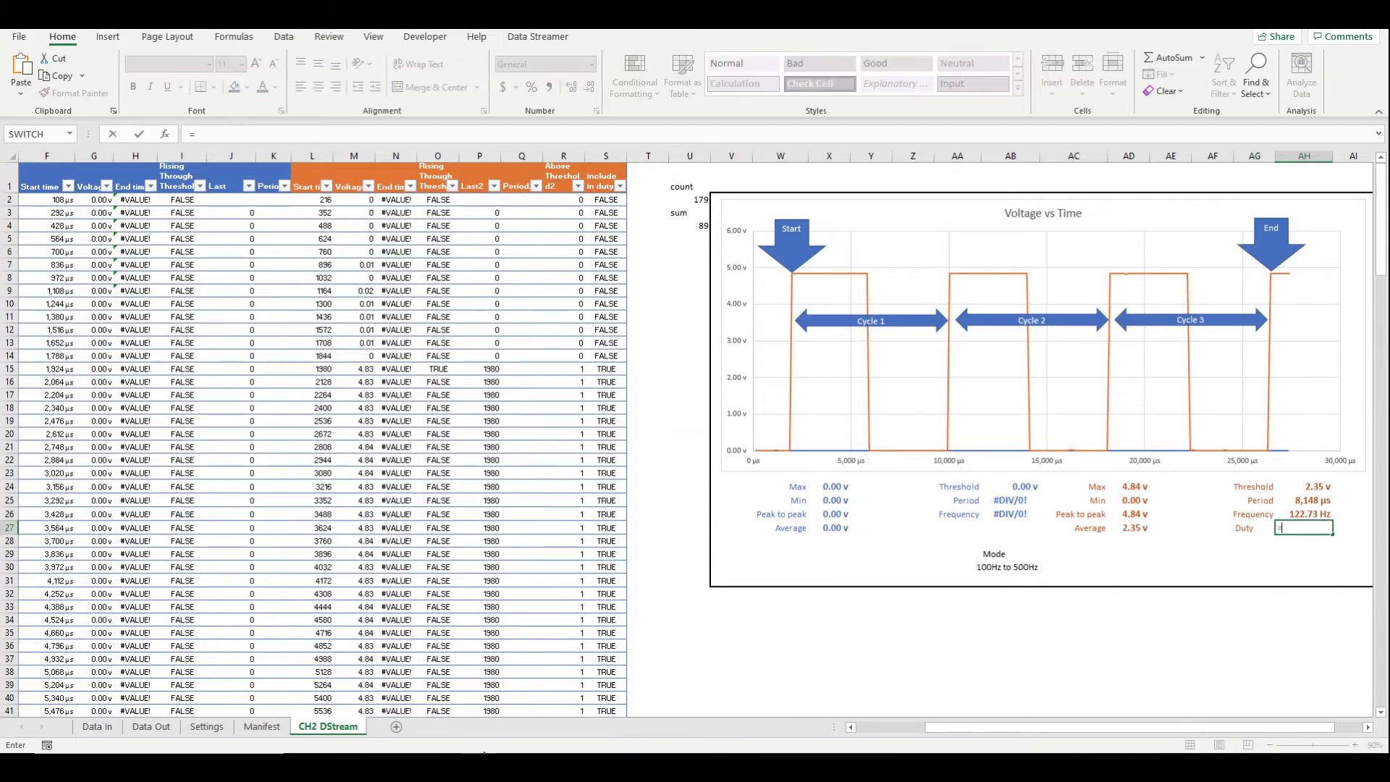
# In AH27, calculate the duty cycle with =U4/U2 and format the cell as a percentage.
pyautogui.write('=')
pyautogui.click(832, 500)
pyautogui.press('Up')
pyautogui.press('Up')
pyautogui.press('Up')
pyautogui.press('Up')
pyautogui.press('Up')
pyautogui.press('Up')
pyautogui.press('Up')
pyautogui.press('Up')
pyautogui.press('Up')
pyautogui.press('Up')
pyautogui.press('Up')
pyautogui.press('Up')
pyautogui.press('Up')
pyautogui.press('Up')
pyautogui.press('Up')
pyautogui.press('Up')
pyautogui.press('Up')
pyautogui.press('Left')
pyautogui.press('Left')
pyautogui.press('Left')
pyautogui.press('Left')
pyautogui.press('Up')
pyautogui.press('Up')
pyautogui.press('Up')
pyautogui.press('Right')
pyautogui.press('Up')
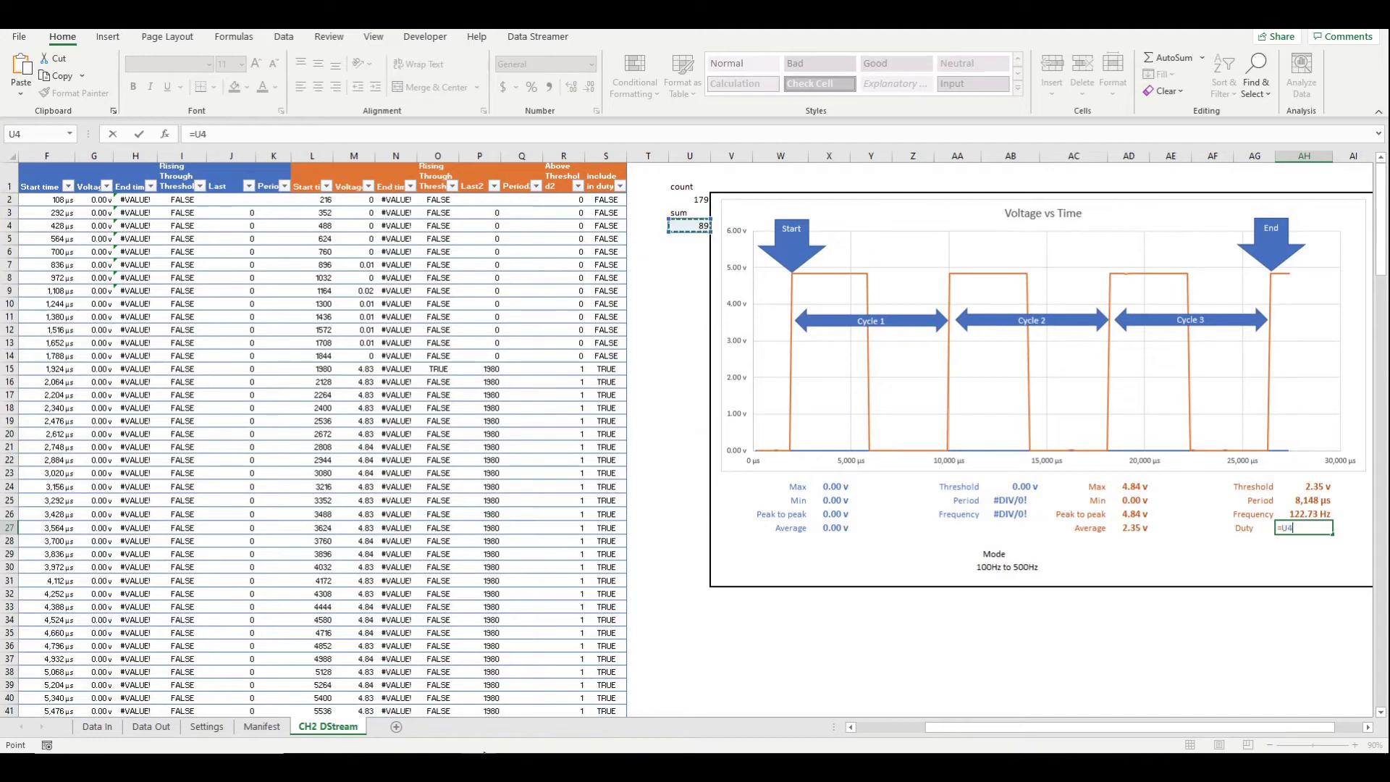
pyautogui.write('/')
pyautogui.click(868, 486)
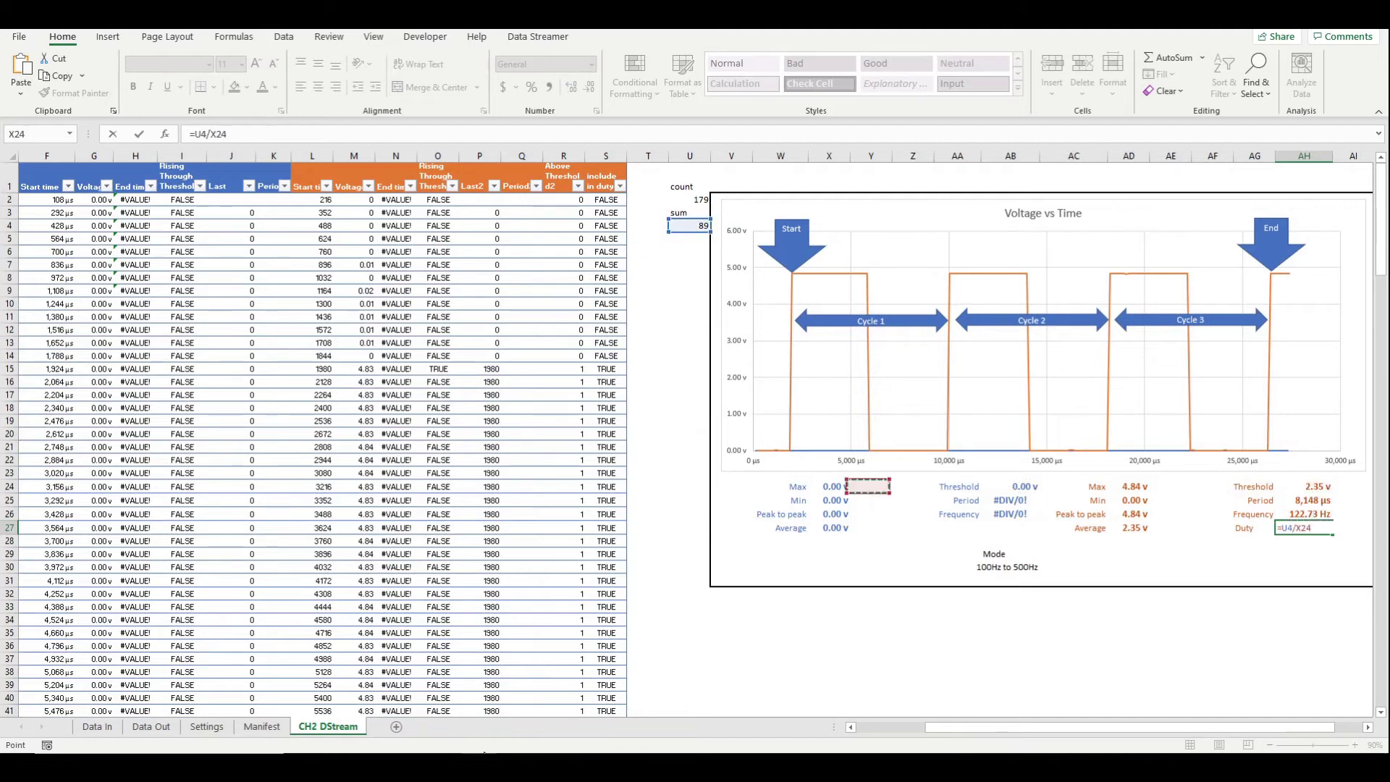
pyautogui.press('Left')
pyautogui.press('Left')
pyautogui.press('Left')
pyautogui.press('Up')
pyautogui.press('Up')
pyautogui.press('Up')
pyautogui.press('Up')
pyautogui.press('Up')
pyautogui.press('Up')
pyautogui.press('Up')
pyautogui.press('Up')
pyautogui.press('Up')
pyautogui.press('Up')
pyautogui.press('Up')
pyautogui.press('Up')
pyautogui.press('Up')
pyautogui.press('Up')
pyautogui.press('Up')
pyautogui.press('Up')
pyautogui.press('Up')
pyautogui.press('Up')
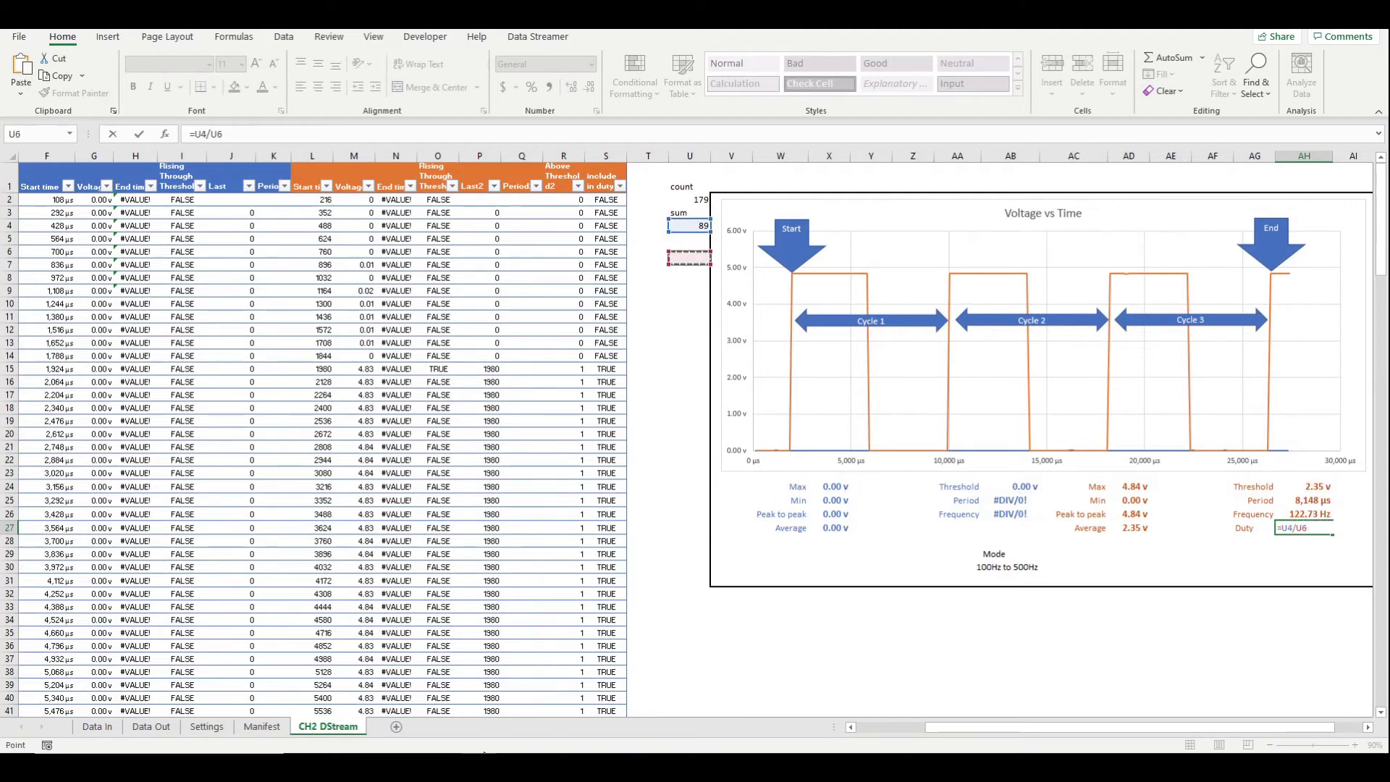
pyautogui.press('Up')
pyautogui.press('Up')
pyautogui.press('Up')
pyautogui.press('Up')
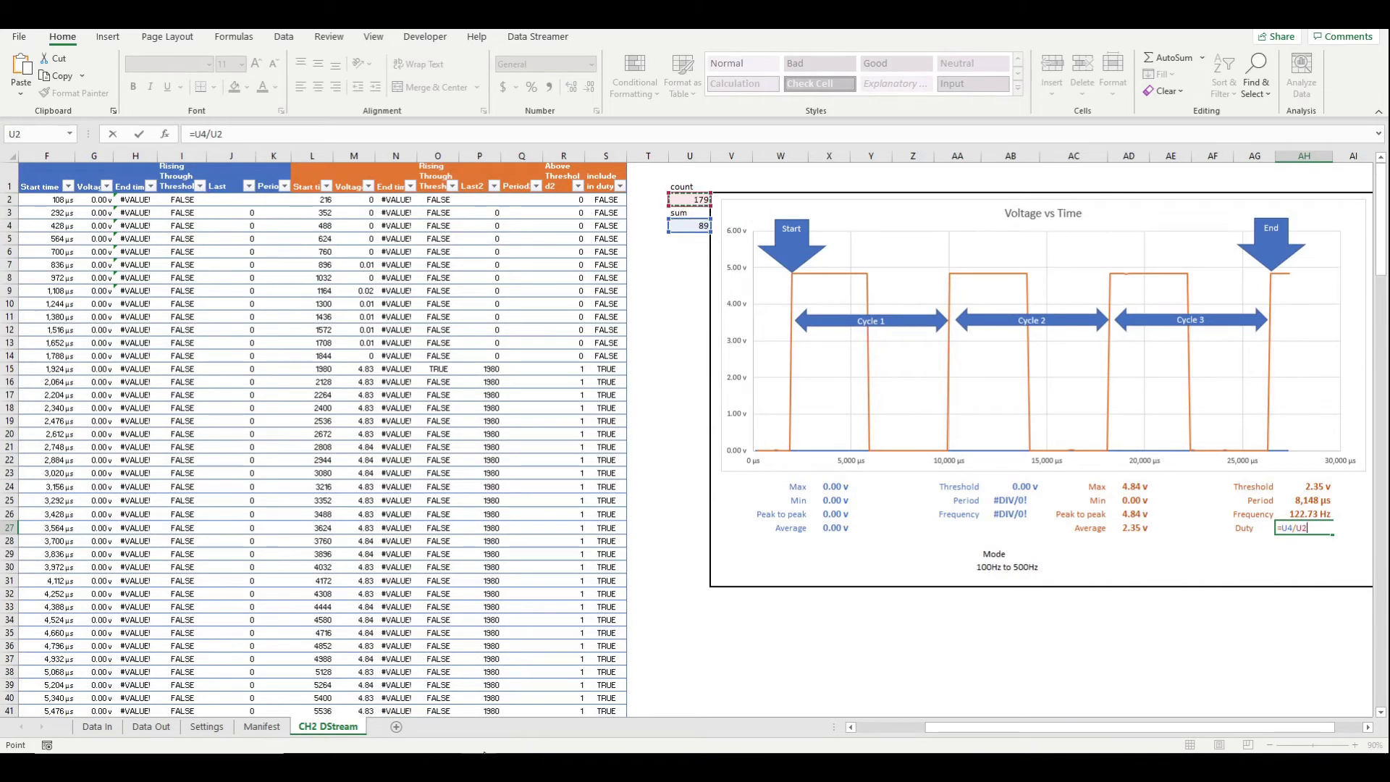
pyautogui.hotkey('ctrl', 'Return')
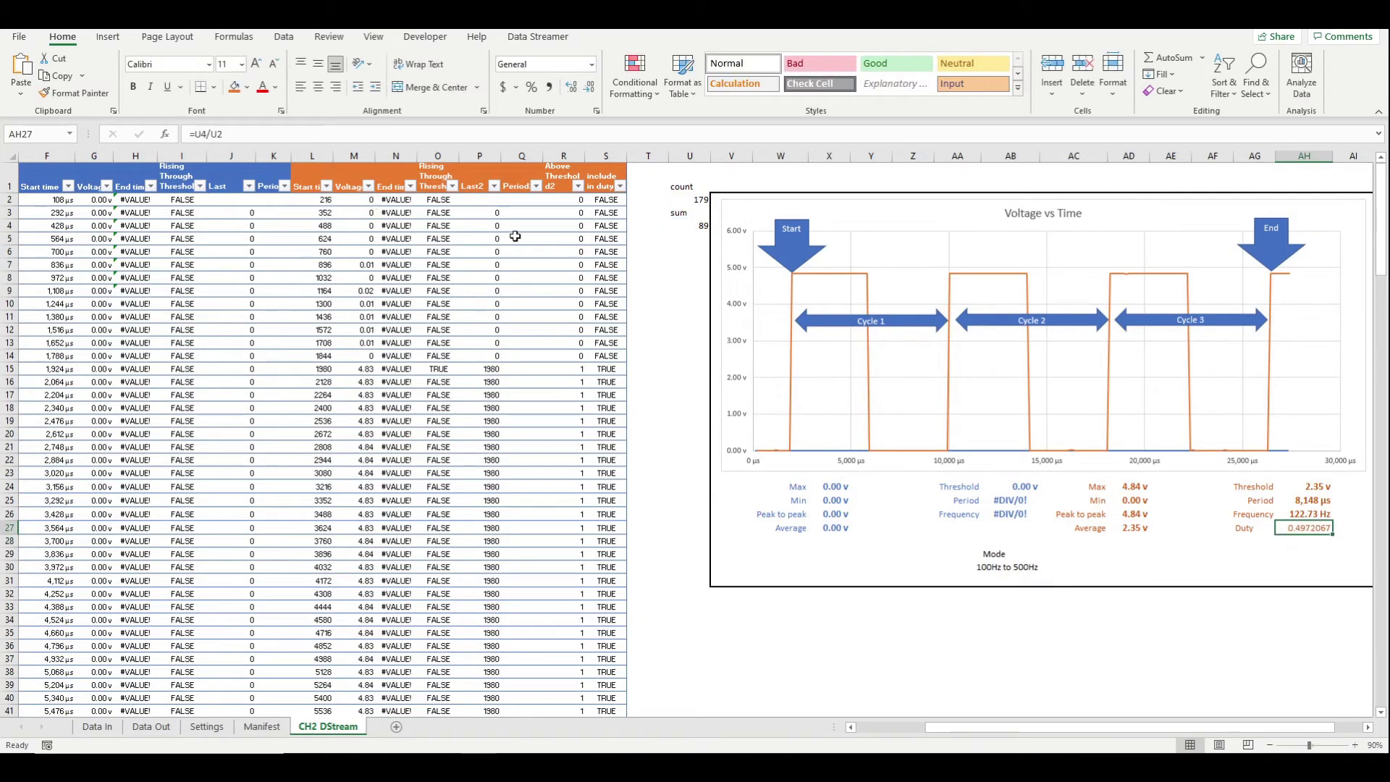
pyautogui.click(531, 88)
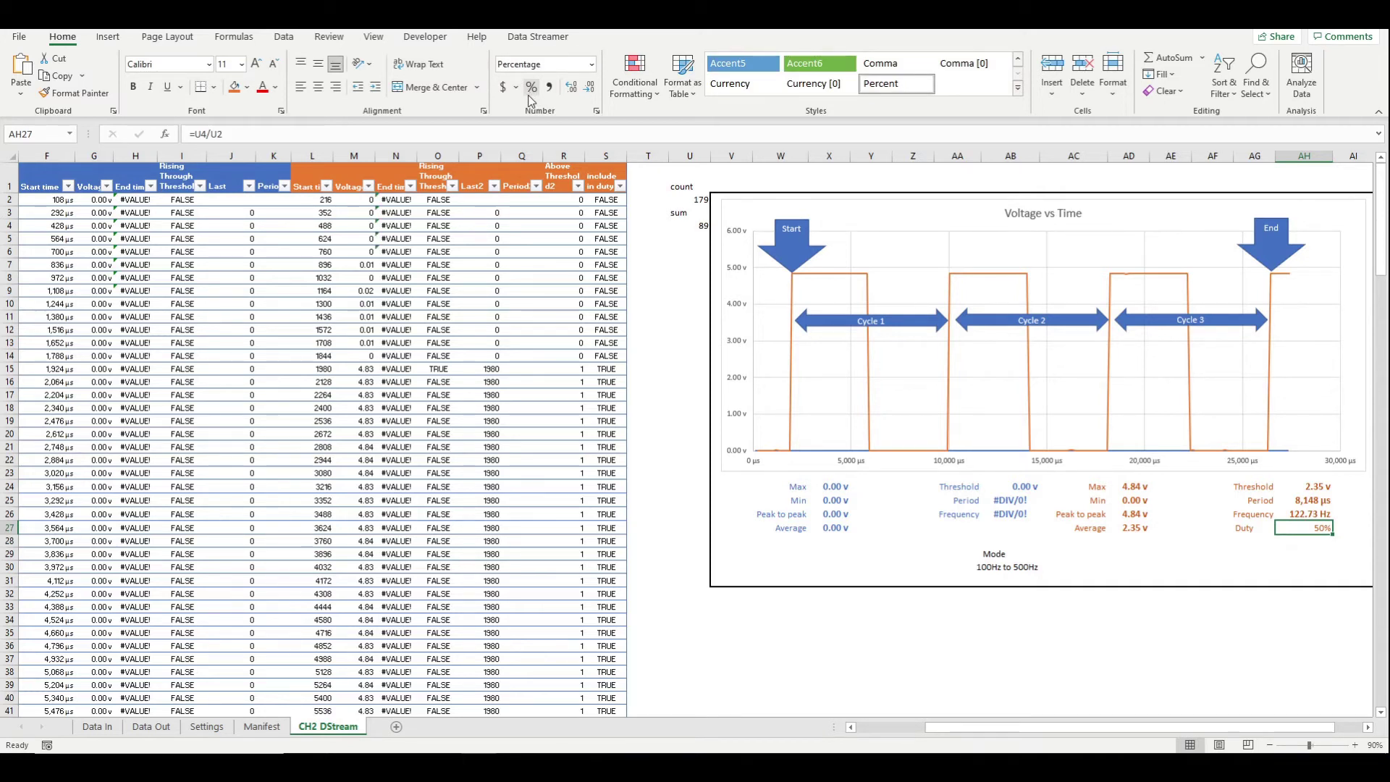
# Examine the blue channel's formulas in the Above Theshold and include in duty table columns.
pyautogui.press('Left')
pyautogui.press('Left')
pyautogui.press('Left')
pyautogui.press('Left')
pyautogui.press('Left')
pyautogui.press('Left')
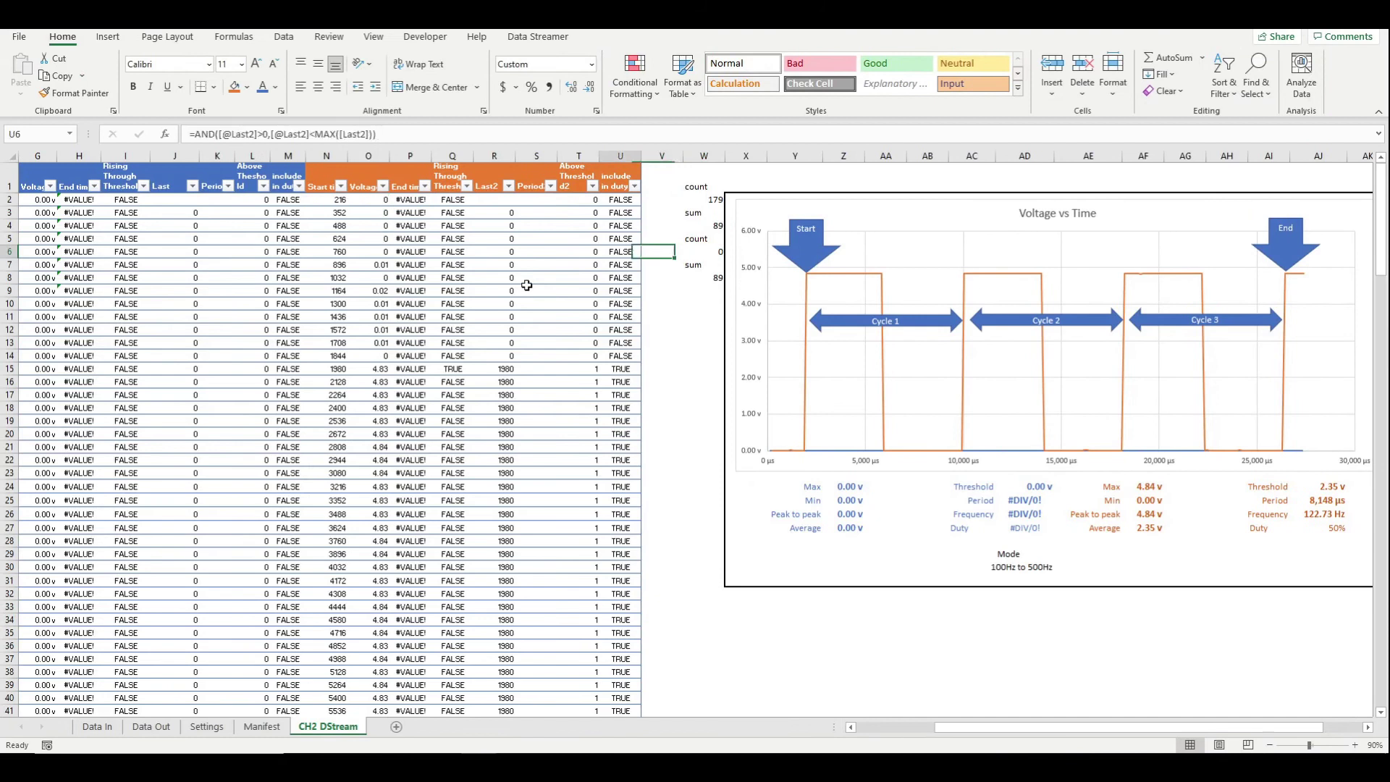
pyautogui.press('Left')
pyautogui.press('Left')
pyautogui.press('Left')
pyautogui.press('Left')
pyautogui.press('Left')
pyautogui.press('Left')
pyautogui.press('Left')
pyautogui.press('Left')
pyautogui.press('Left')
pyautogui.press('Left')
pyautogui.press('Up')
pyautogui.press('Up')
pyautogui.press('Up')
pyautogui.press('Up')
pyautogui.press('Right')
pyautogui.press('Up')
pyautogui.press('Down')
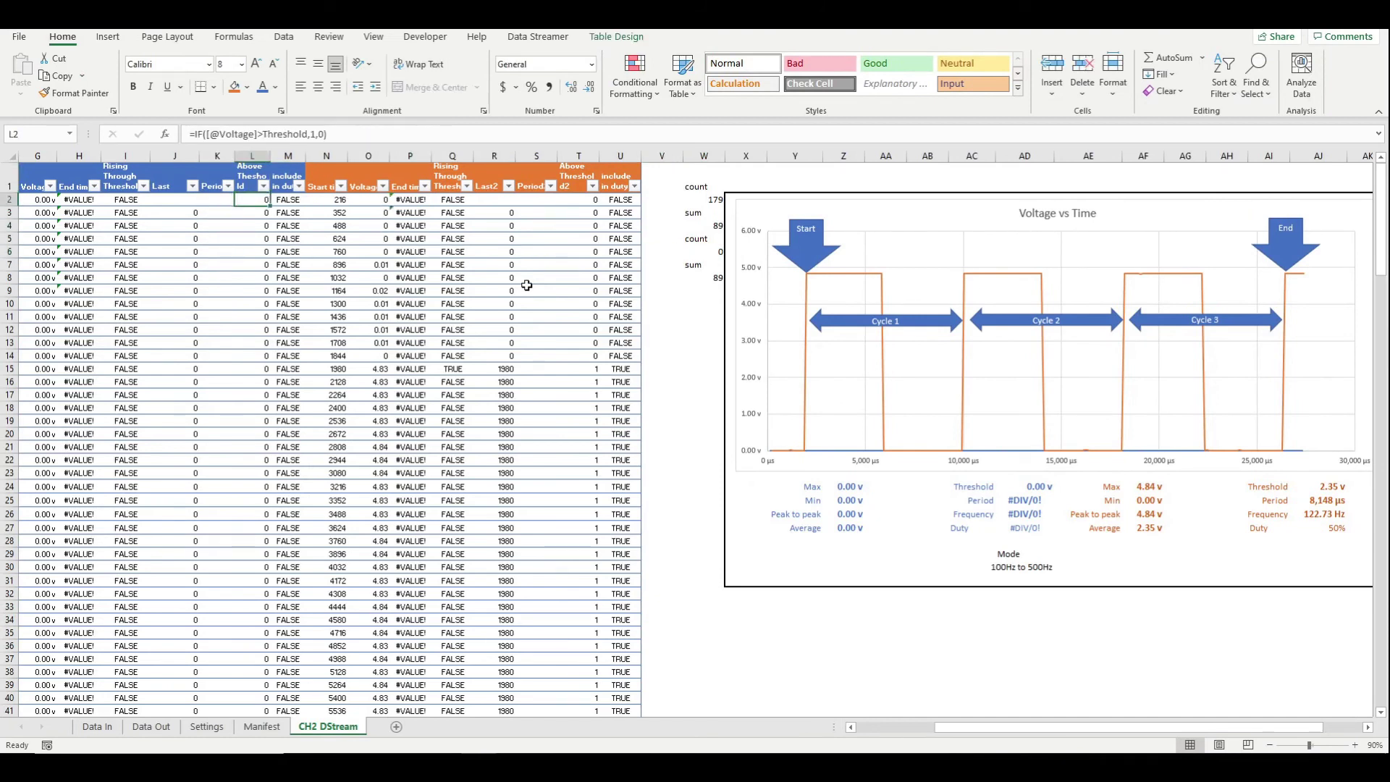
pyautogui.press('F2')
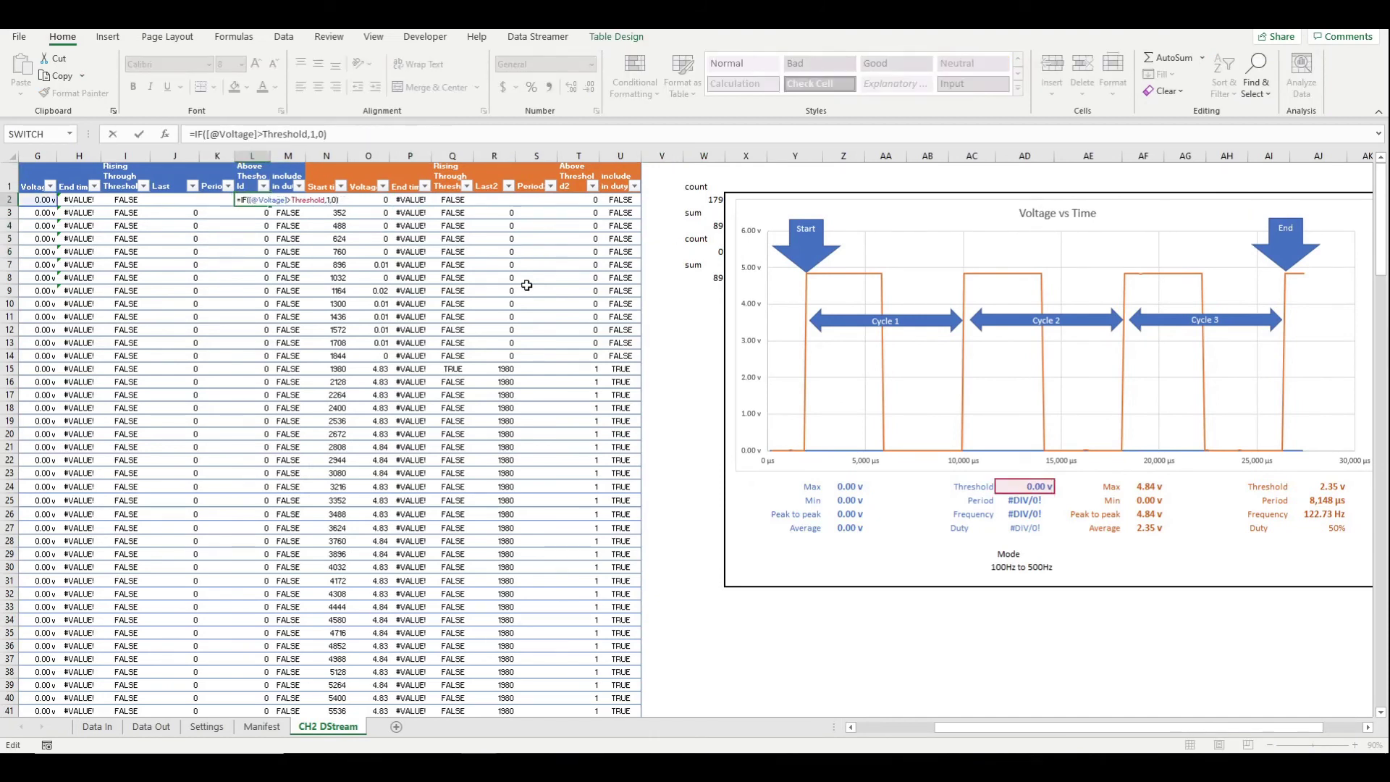
pyautogui.press('Tab')
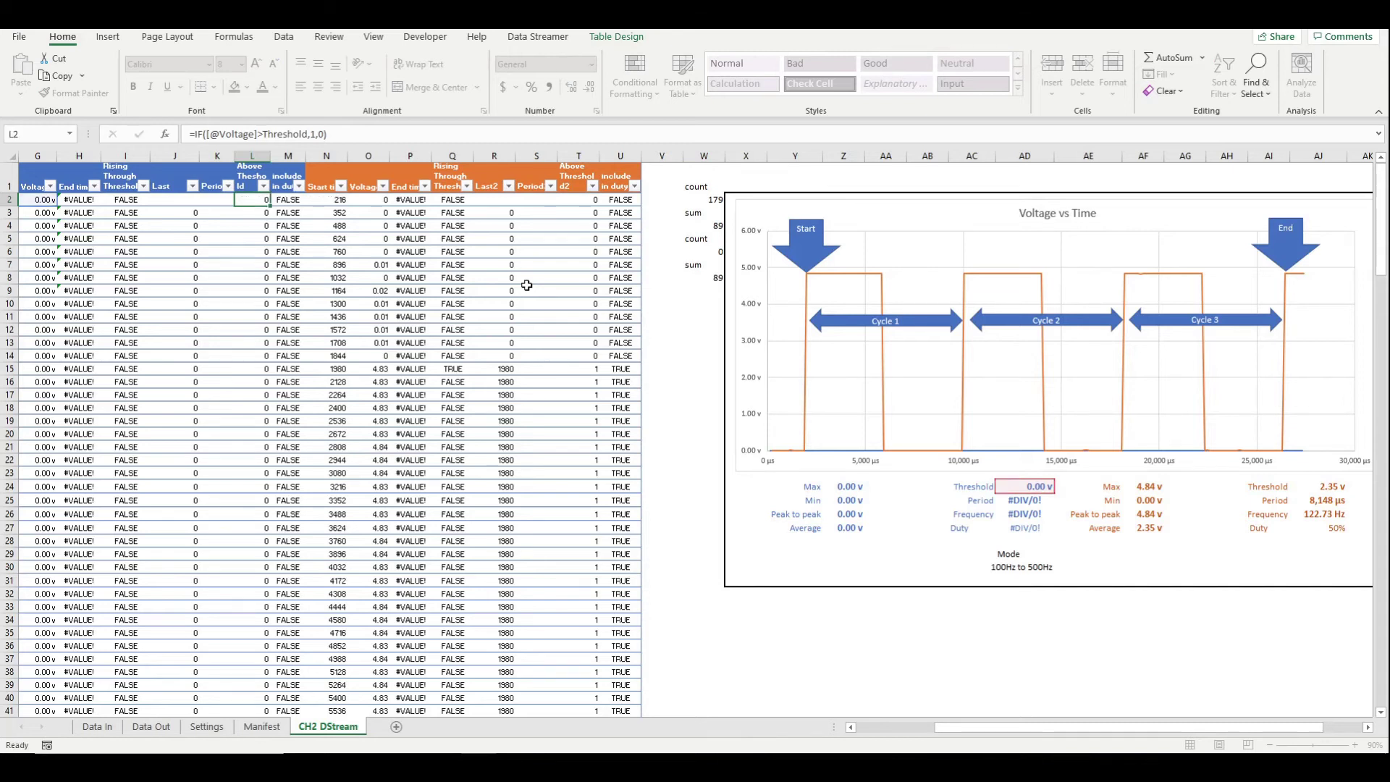
pyautogui.press('F2')
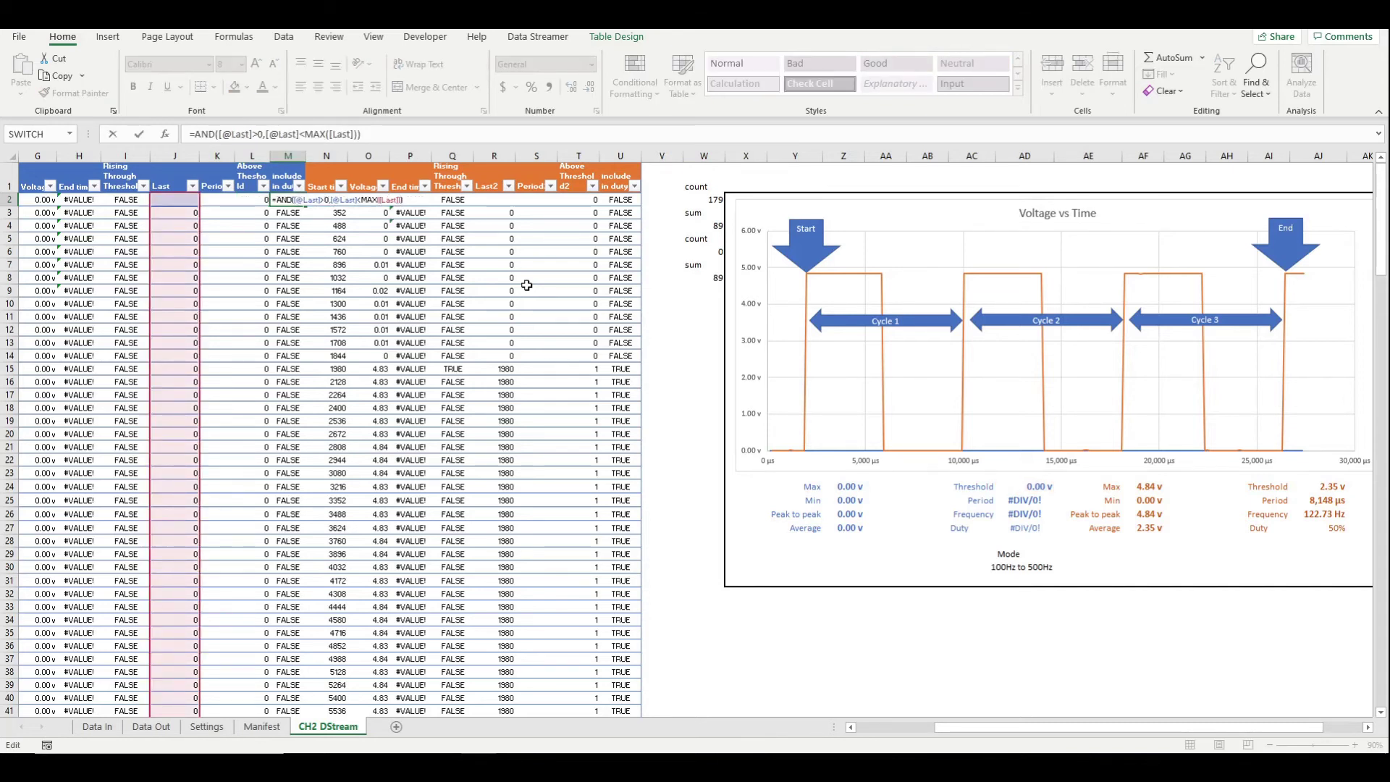
pyautogui.press('Tab')
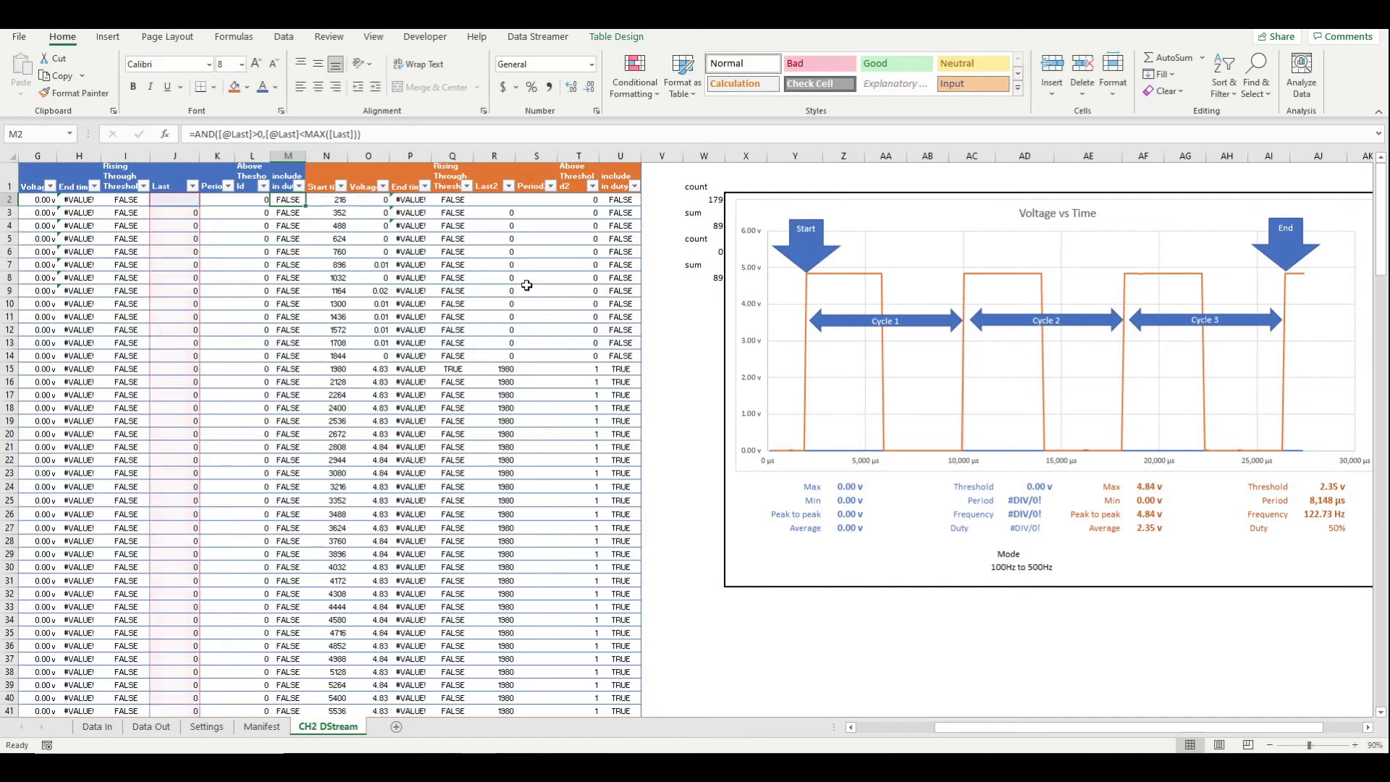
# Examine the blue channel's Duty cell in the dashboard and its formula.
pyautogui.press('Right')
pyautogui.press('Right')
pyautogui.press('Right')
pyautogui.press('Right')
pyautogui.press('Right')
pyautogui.press('Right')
pyautogui.press('Right')
pyautogui.press('Right')
pyautogui.press('Right')
pyautogui.press('Right')
pyautogui.press('Right')
pyautogui.press('Down')
pyautogui.press('Down')
pyautogui.press('Down')
pyautogui.press('Down')
pyautogui.press('Down')
pyautogui.press('Right')
pyautogui.press('Right')
pyautogui.press('Right')
pyautogui.press('Down')
pyautogui.press('Down')
pyautogui.press('Down')
pyautogui.press('Down')
pyautogui.press('Down')
pyautogui.press('Down')
pyautogui.press('Down')
pyautogui.press('Down')
pyautogui.press('Down')
pyautogui.press('Down')
pyautogui.press('Down')
pyautogui.press('Down')
pyautogui.press('Down')
pyautogui.press('Down')
pyautogui.press('Down')
pyautogui.press('Down')
pyautogui.press('Down')
pyautogui.press('Down')
pyautogui.press('Down')
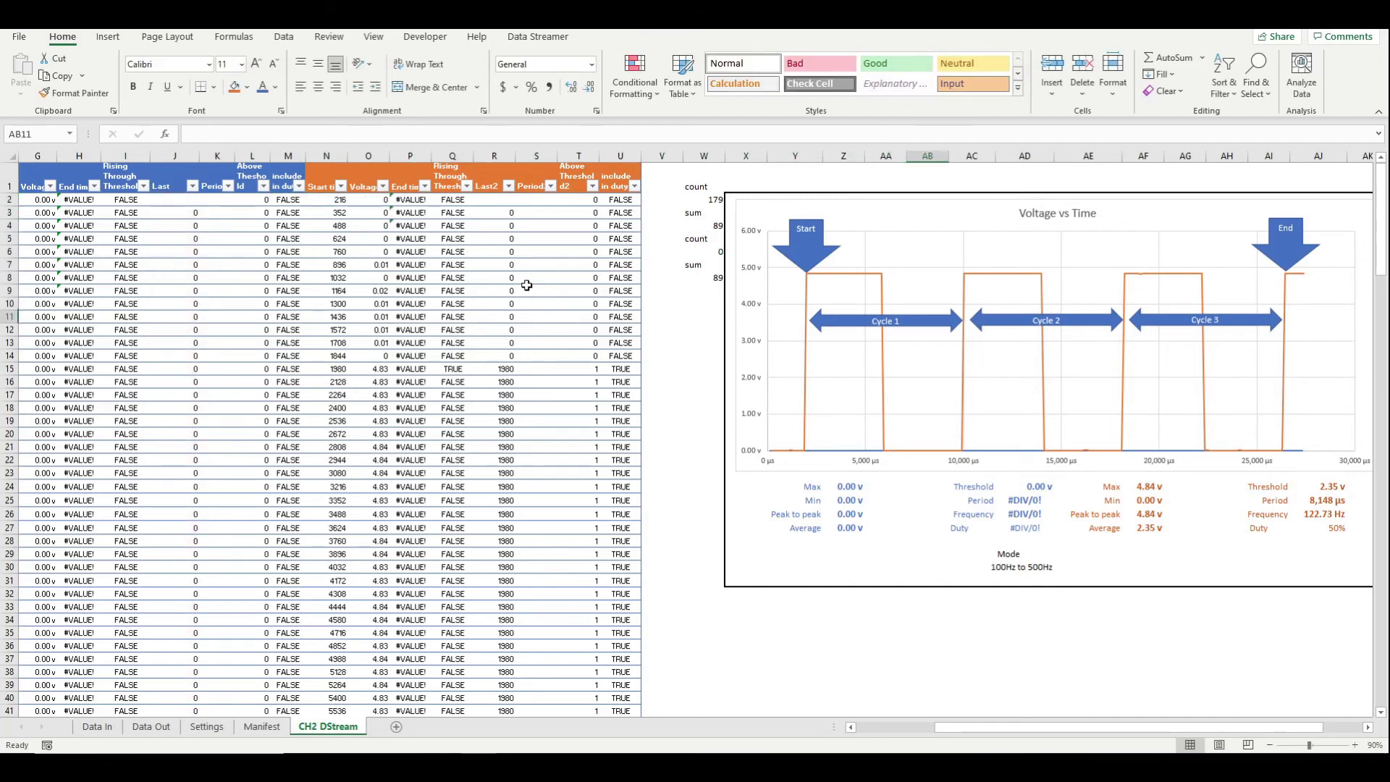
pyautogui.press('Right')
pyautogui.press('Right')
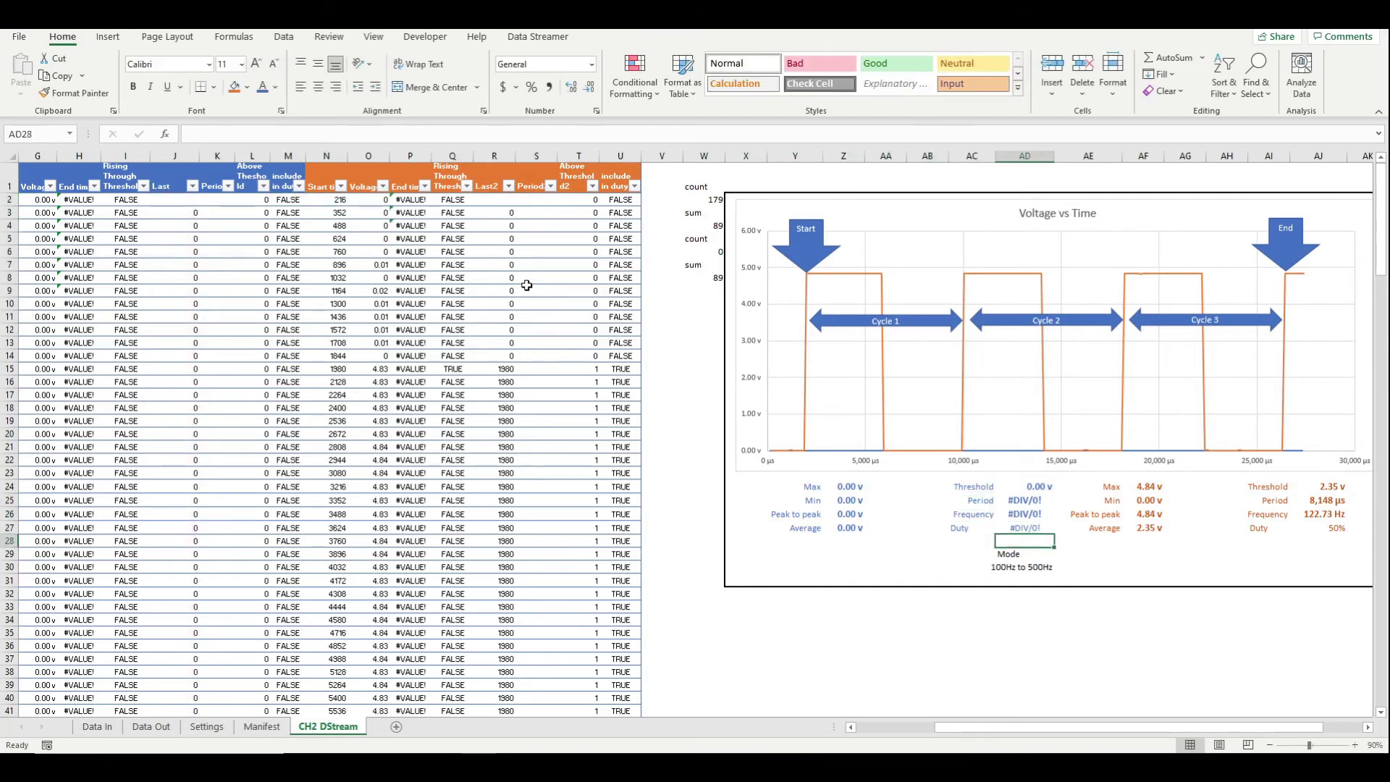
pyautogui.press('Down')
pyautogui.press('F2')
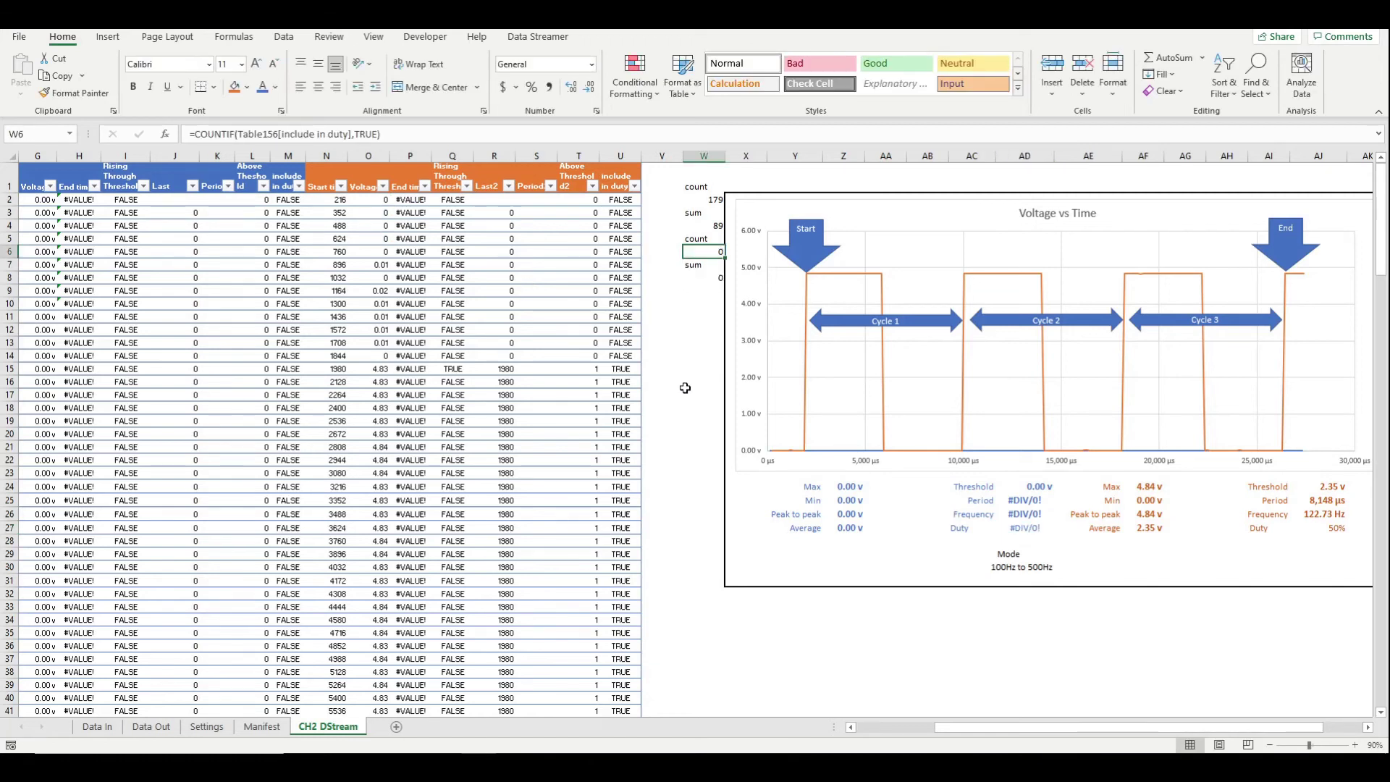
# Inspect the blue channel's count formula in W6 and sum formula in W8.
pyautogui.press('F2')
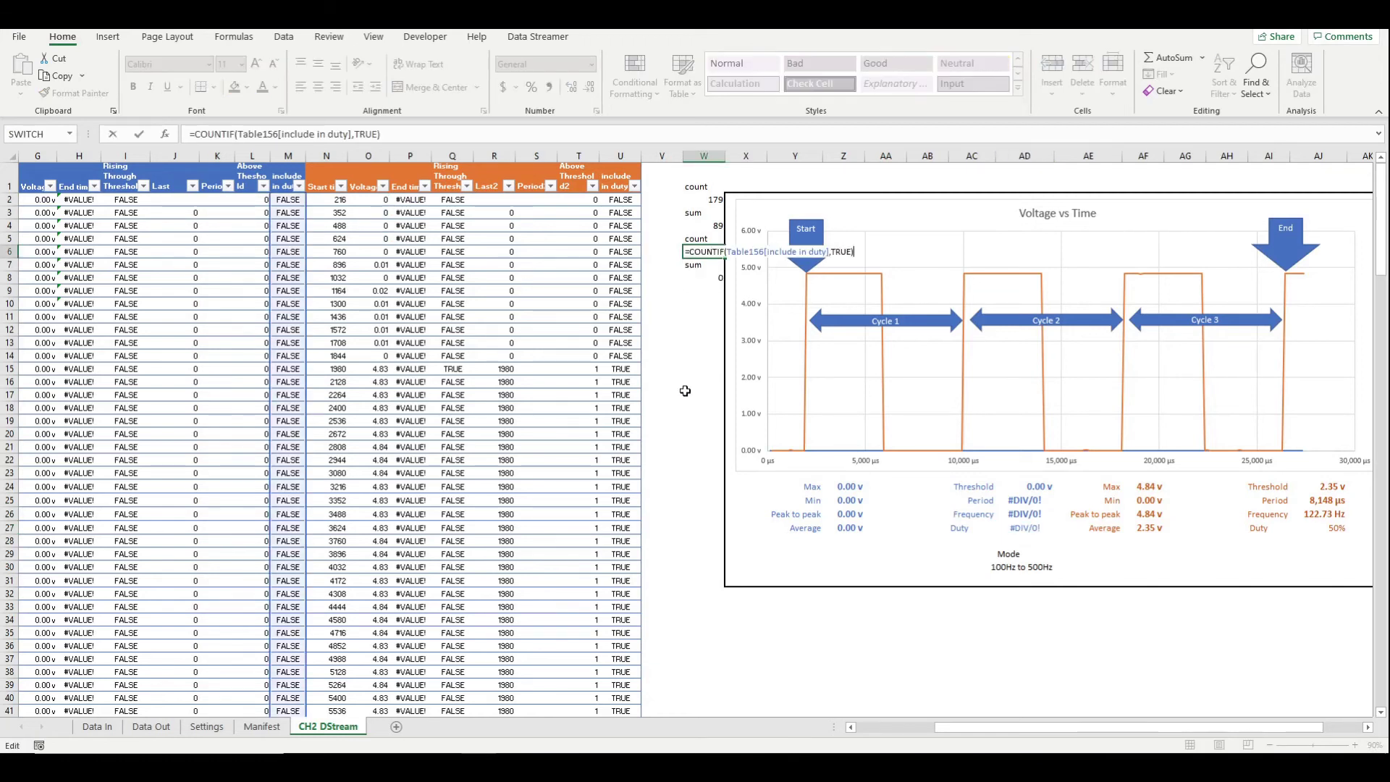
pyautogui.press('Escape')
pyautogui.press('Down')
pyautogui.press('Down')
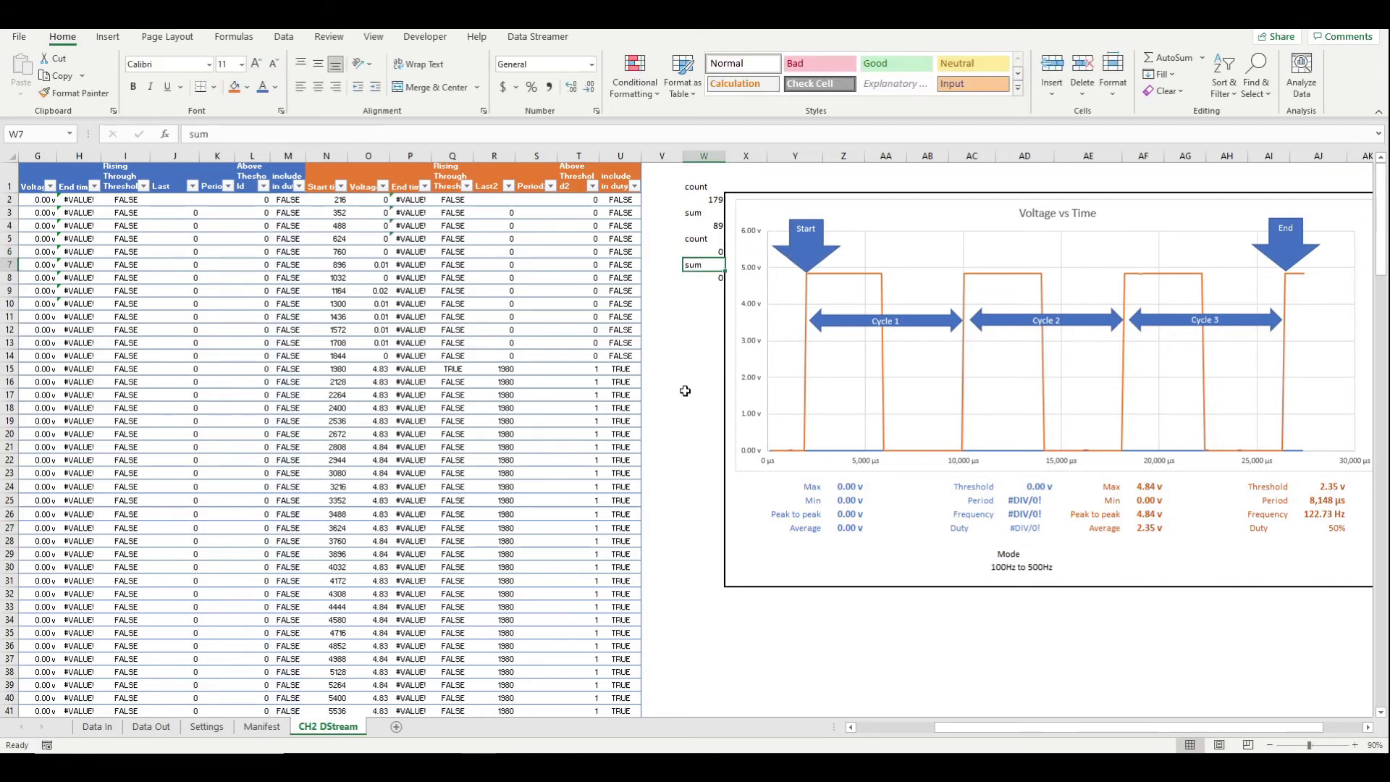
pyautogui.press('F2')
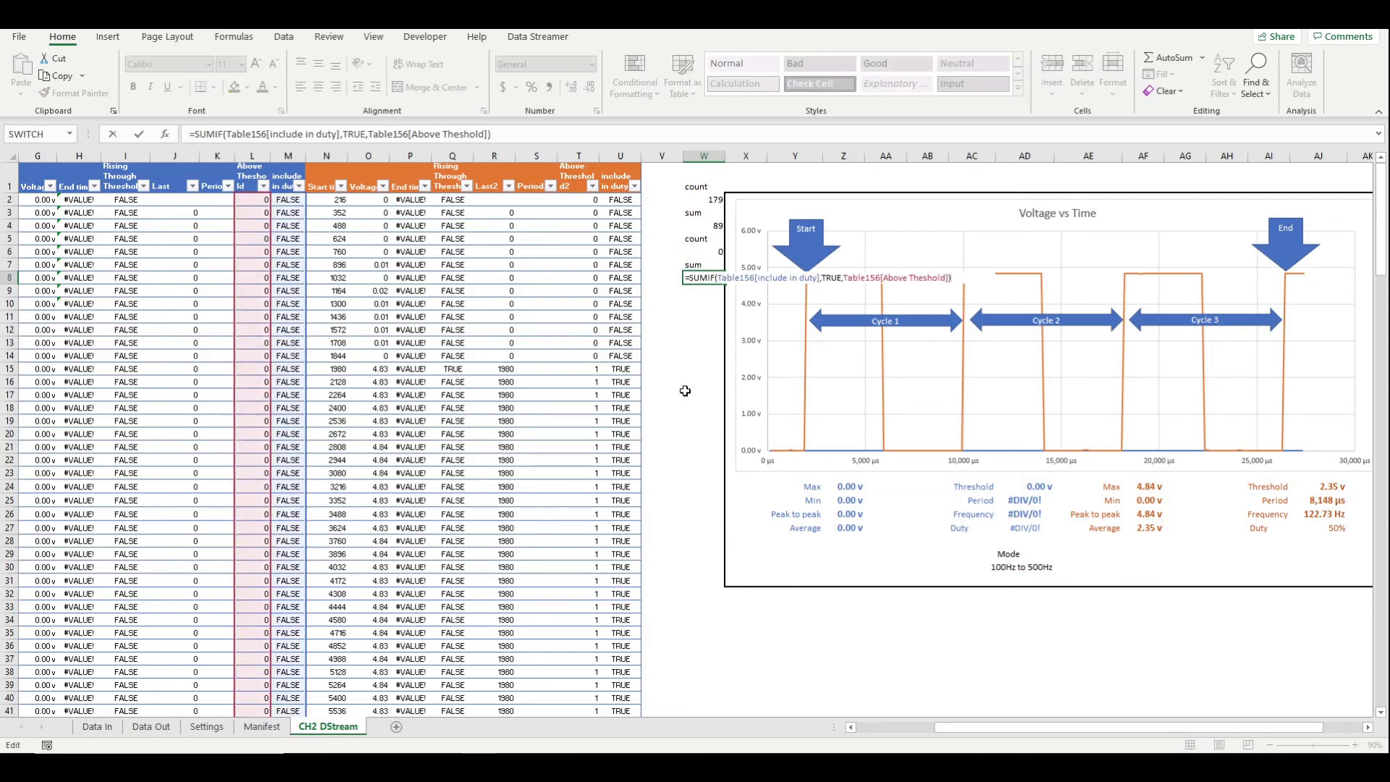